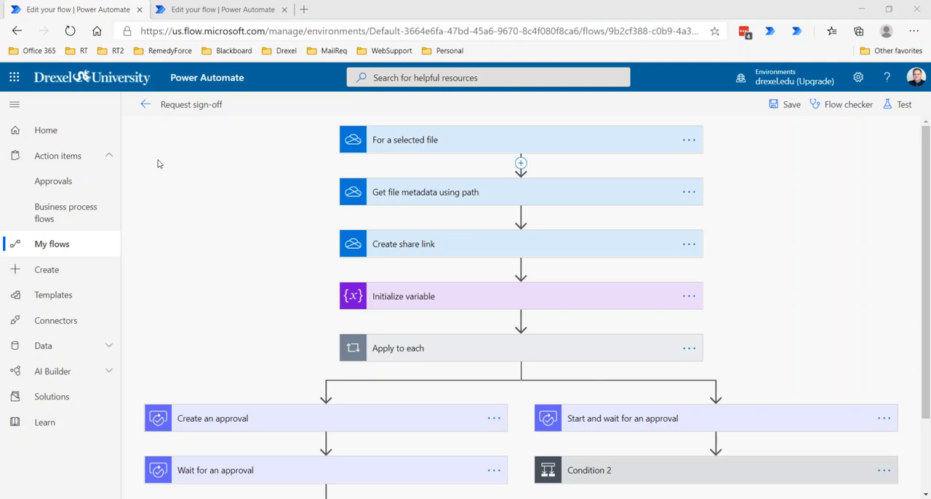
Step: Compare the approval branches of the Request sign-off - 2 and Request sign-off flows
left_click(195, 9)
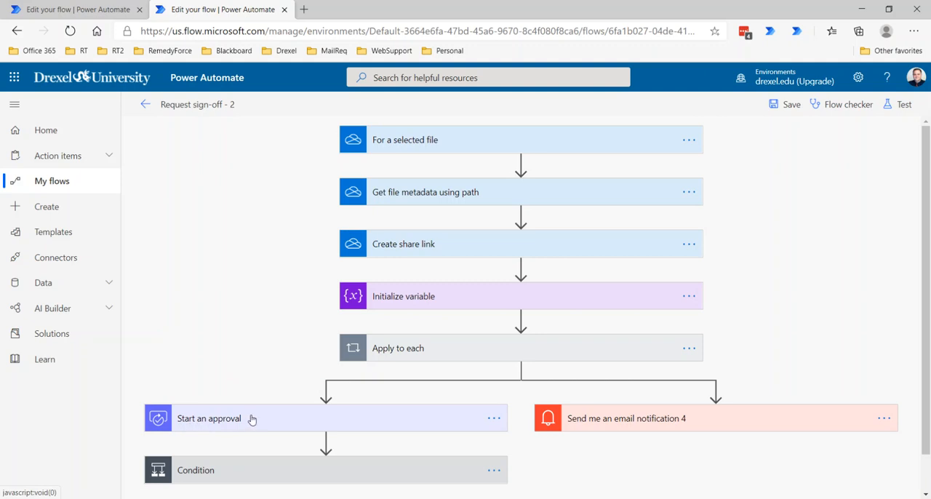
left_click_drag(179, 422, 202, 423)
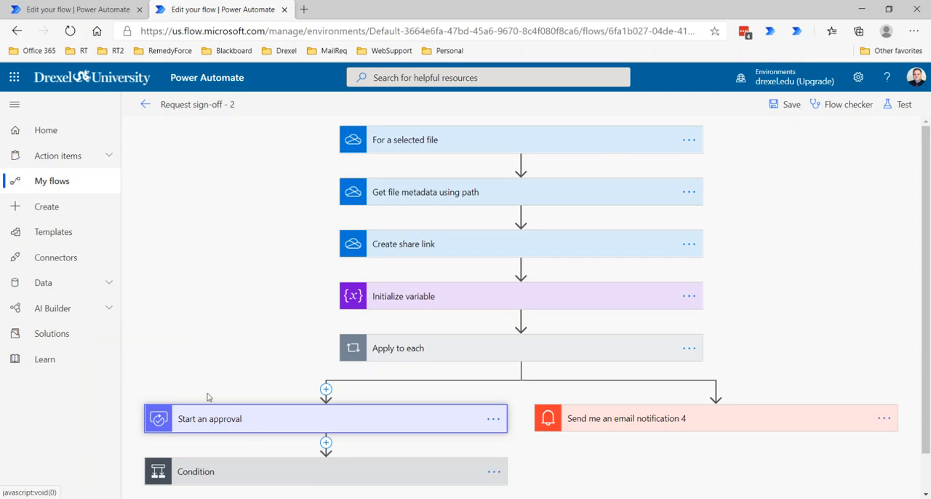
left_click(78, 11)
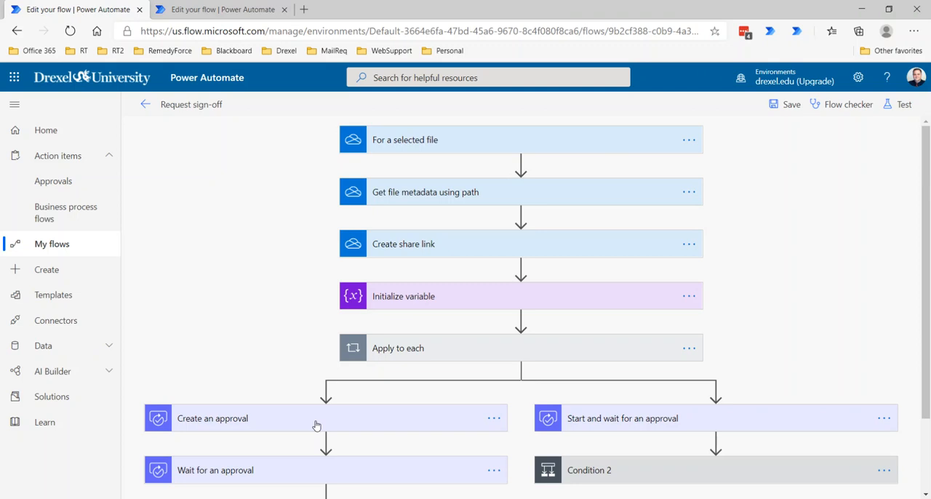
scroll(316, 425, "down", 1)
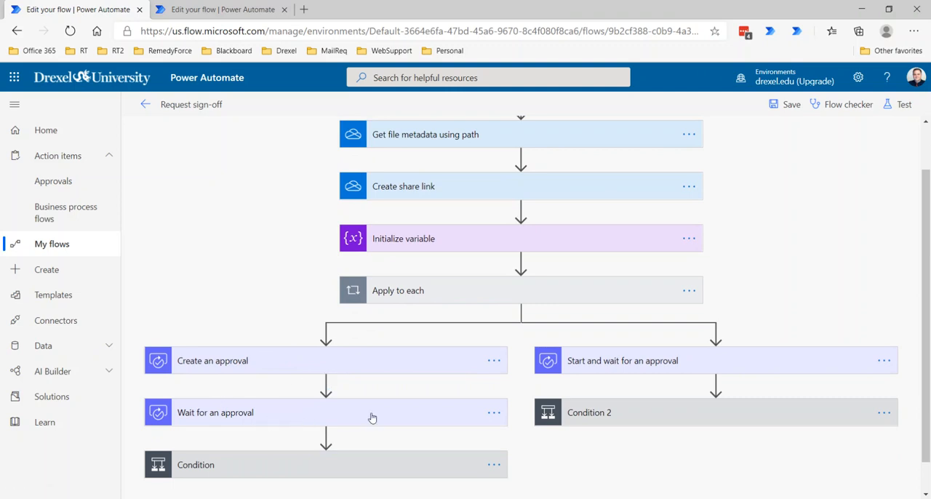
mouse_move(365, 387)
mouse_move(237, 396)
mouse_move(326, 386)
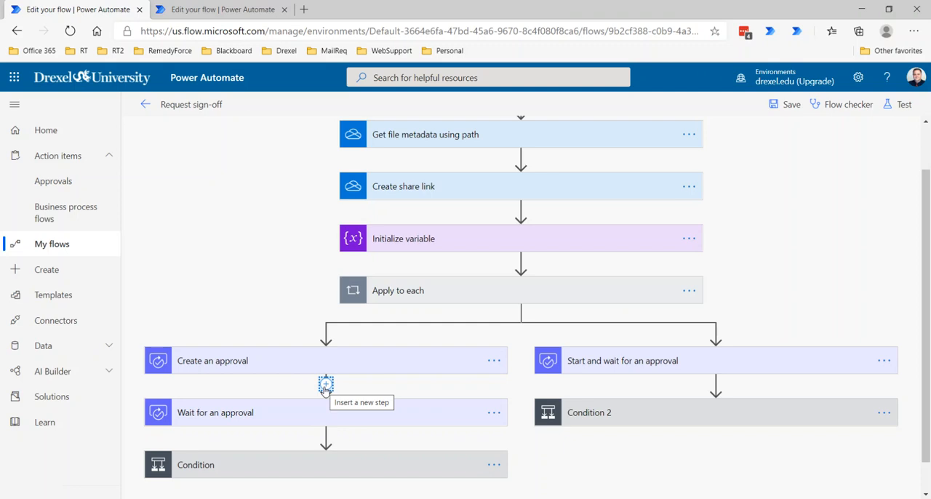
left_click(326, 386)
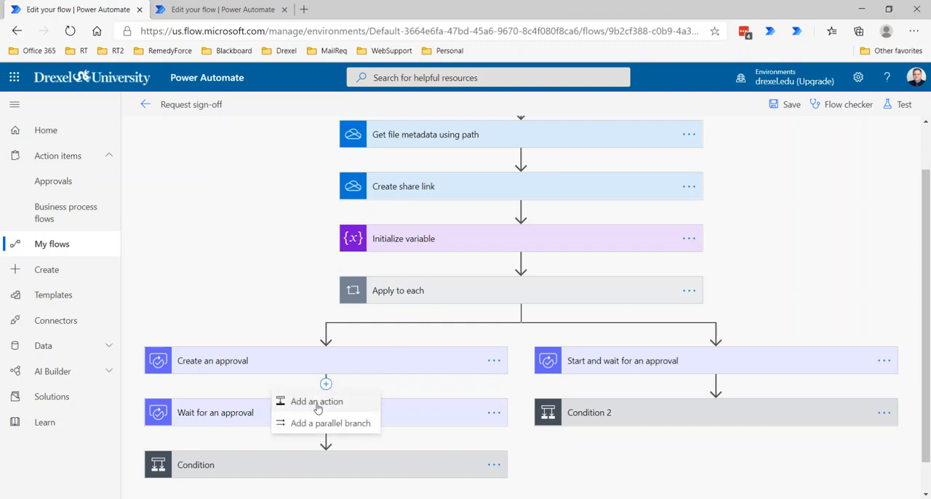
left_click(360, 424)
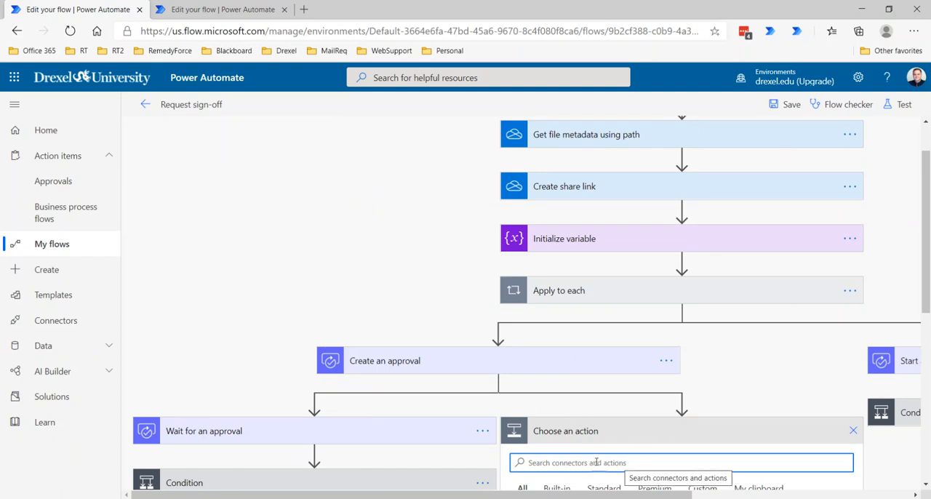
left_click(853, 432)
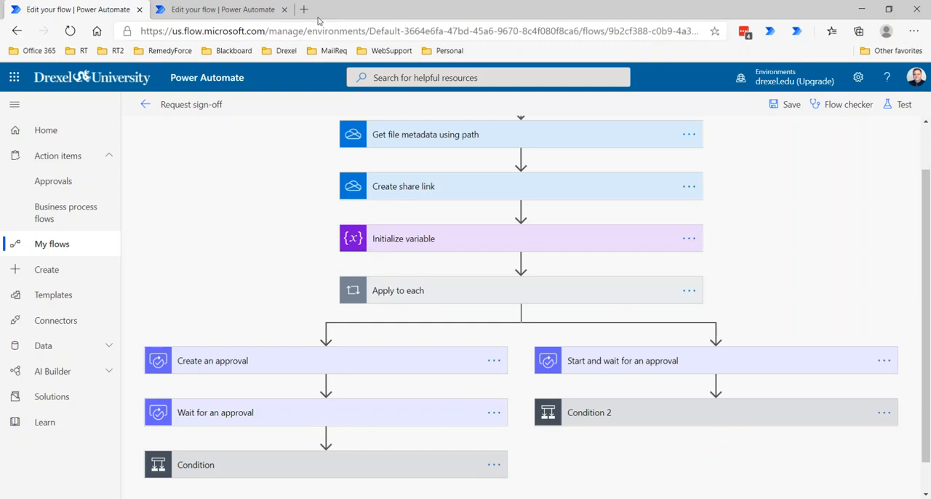
Step: Open the 11/2/2020 1:08:30 PM run from the Request sign-off - 2 flow's run history
left_click(195, 9)
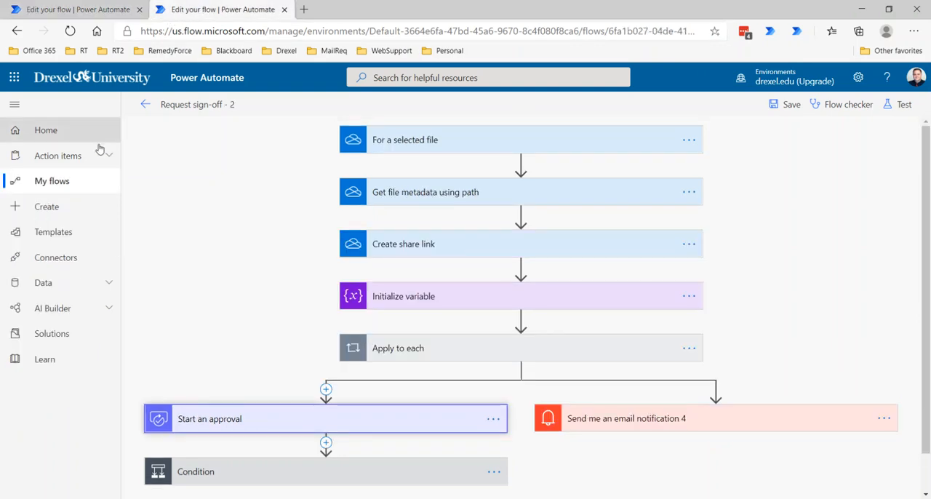
left_click(145, 105)
left_click(525, 129)
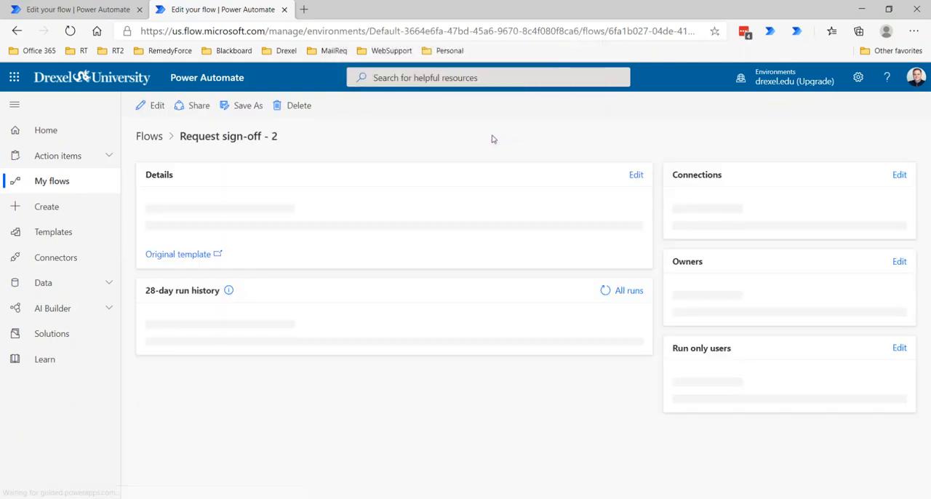
left_click(214, 470)
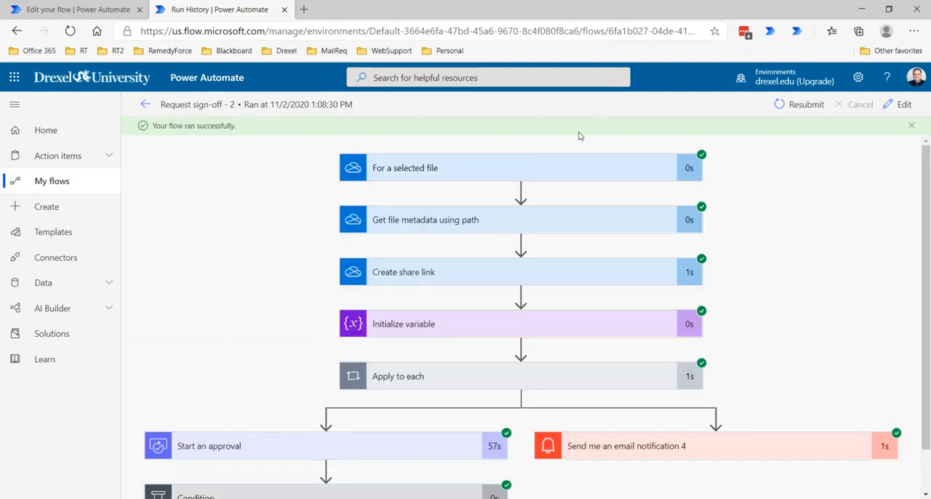
scroll(585, 219, "down", 1)
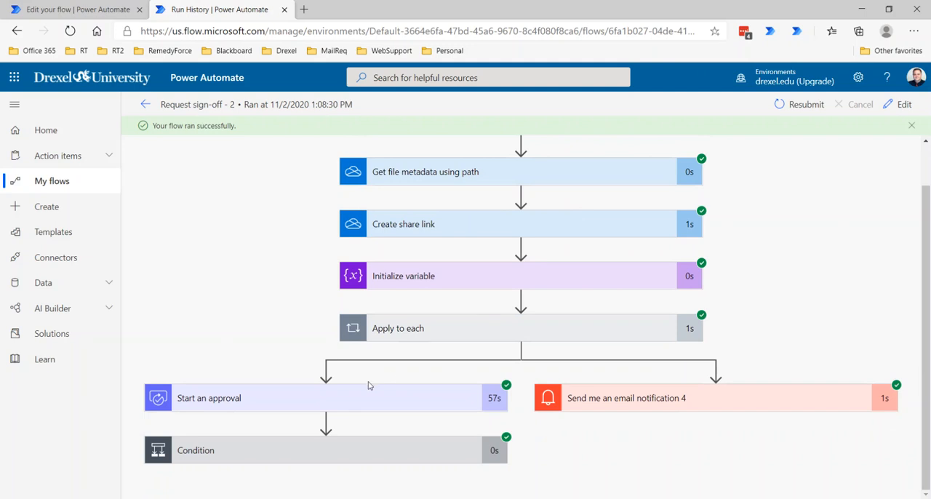
Step: Expand the Start an approval action and examine its output body, especially the response property and the responses array
left_click(333, 402)
scroll(313, 362, "down", 2)
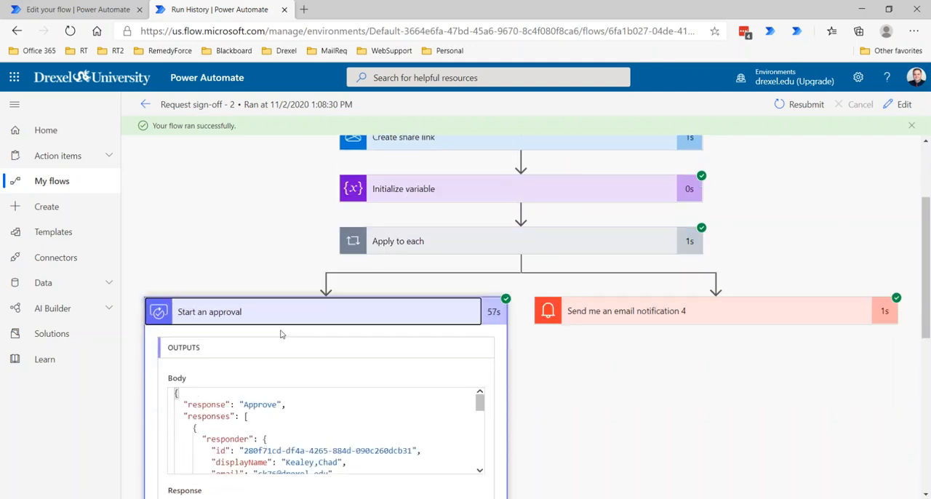
scroll(180, 348, "down", 1)
scroll(233, 333, "down", 2)
scroll(233, 333, "up", 2)
scroll(234, 329, "up", 2)
scroll(197, 191, "down", 2)
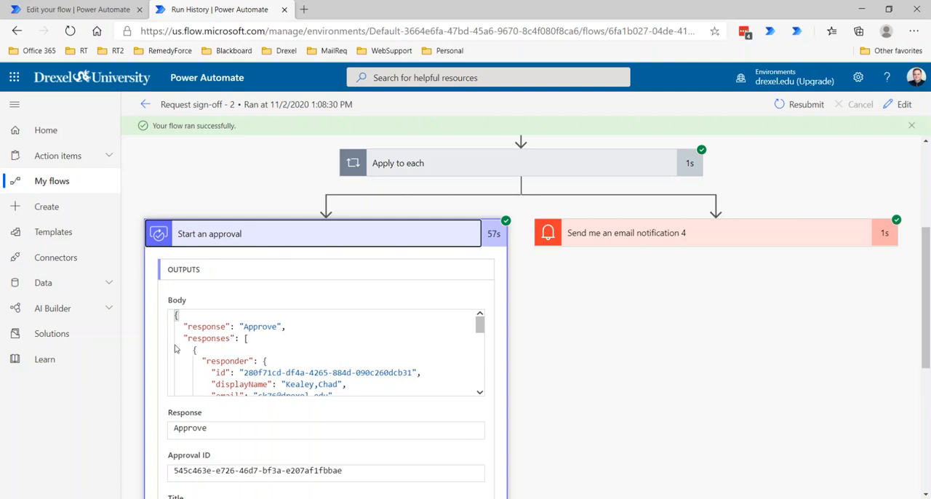
scroll(218, 342, "down", 1)
scroll(216, 344, "up", 2)
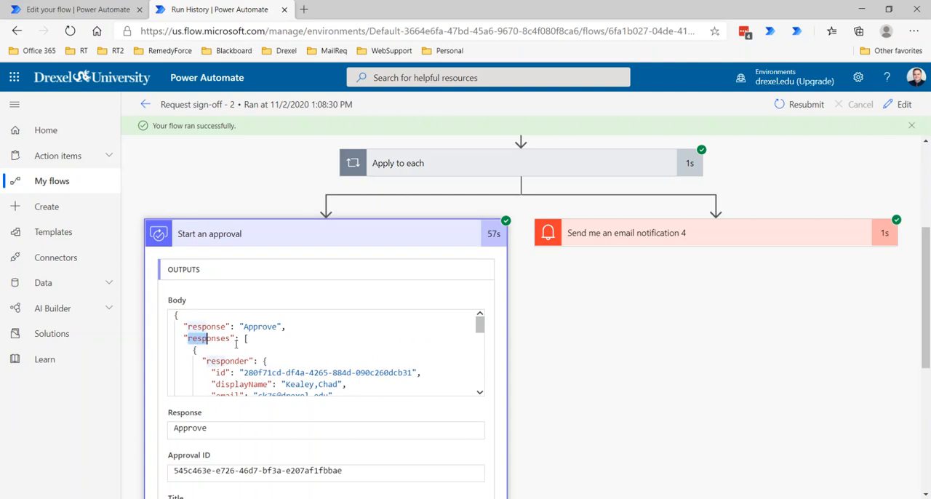
scroll(231, 342, "down", 1)
scroll(231, 342, "up", 3)
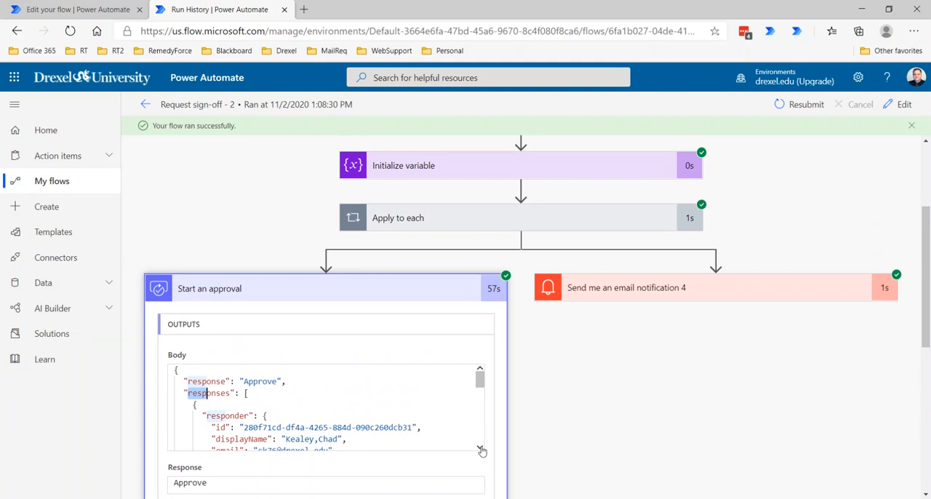
left_click(245, 394)
left_click_drag(245, 394, 248, 393)
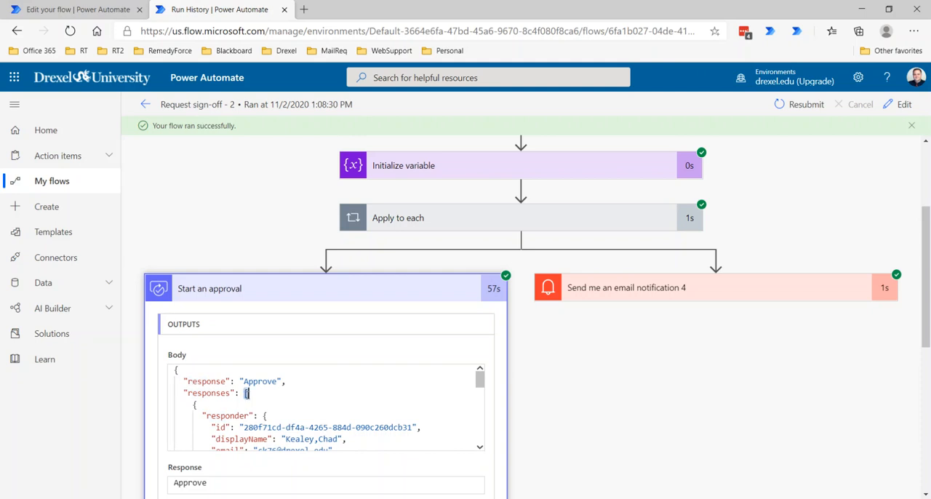
Step: Read through the response entry inside the responses array and the separate responder object that follows it
left_click(194, 405)
scroll(240, 406, "down", 3)
scroll(227, 398, "up", 3)
scroll(215, 436, "down", 3)
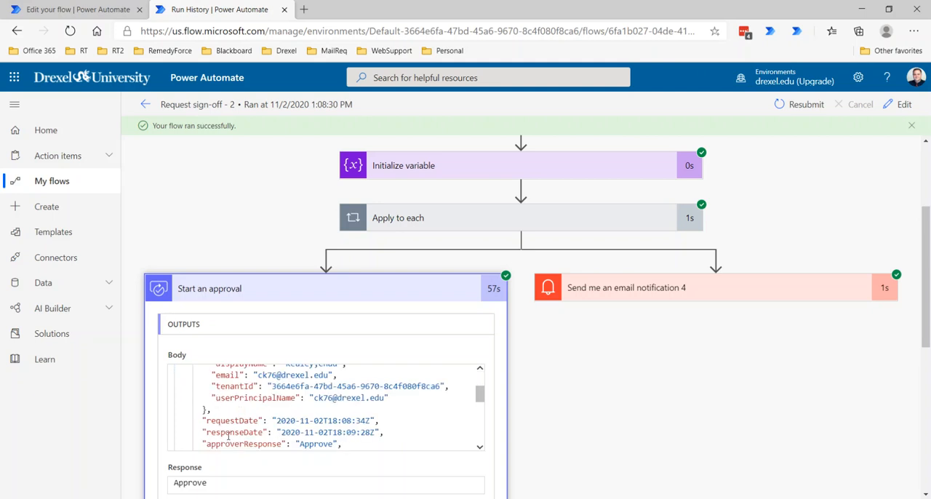
left_click(480, 445)
left_click(479, 445)
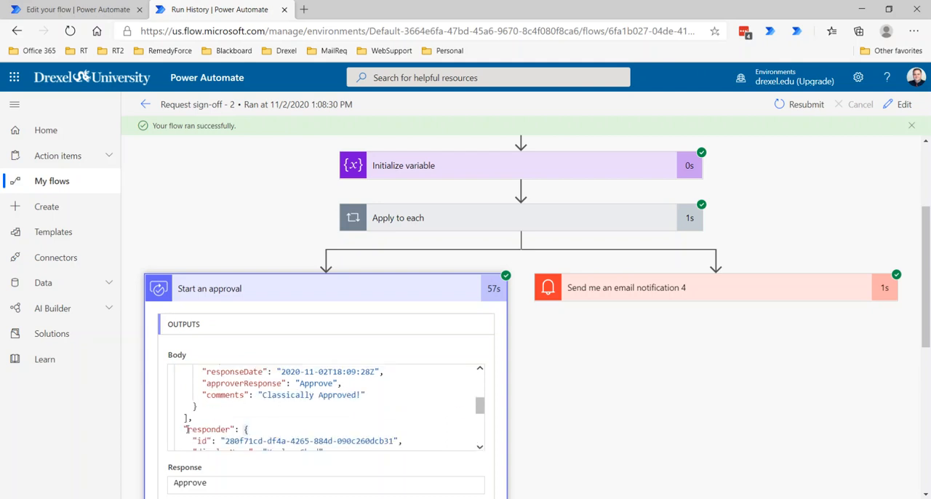
left_click(480, 449)
left_click(479, 449)
left_click(480, 448)
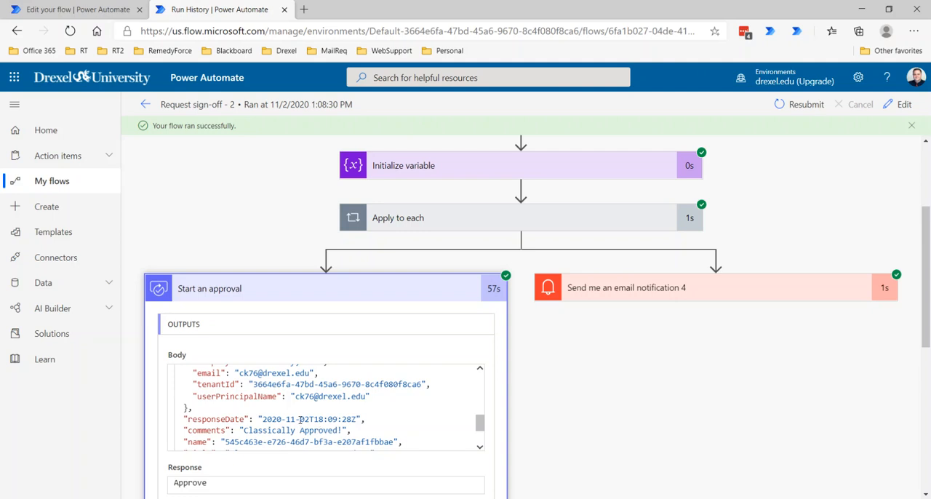
Step: Compare the top-level comments property with the comments inside the responses array of the Start an approval output
left_click_drag(183, 431, 352, 432)
scroll(350, 432, "up", 3)
scroll(351, 432, "down", 3)
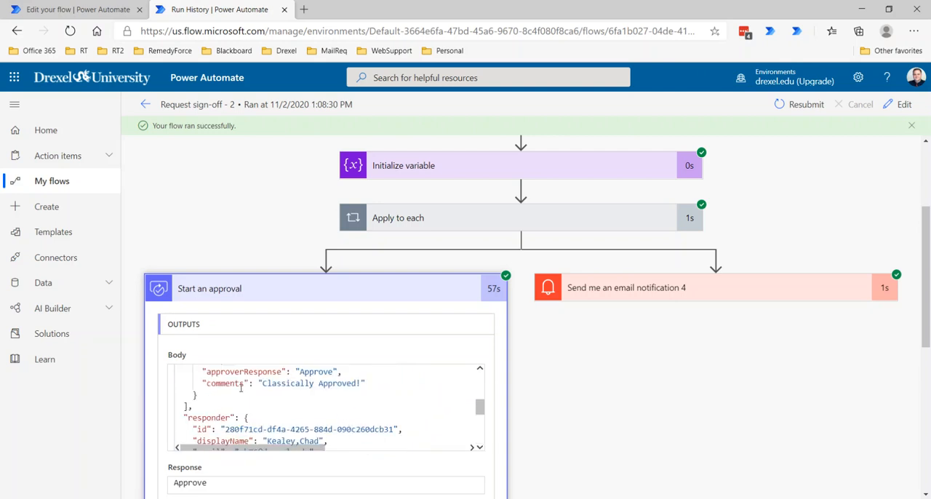
scroll(277, 384, "up", 6)
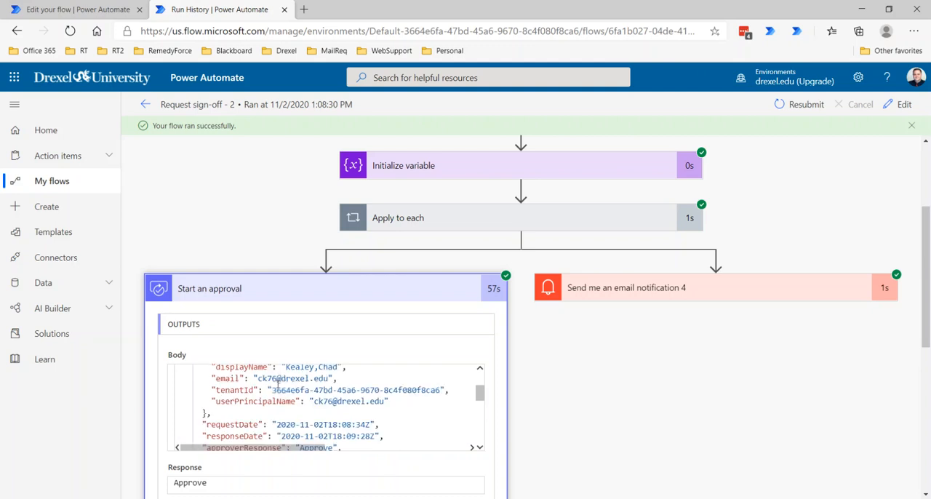
scroll(234, 448, "down", 3)
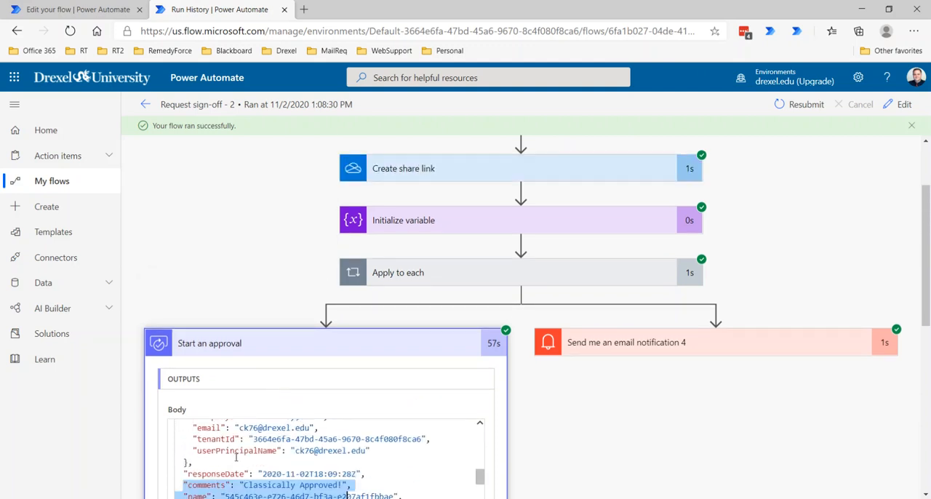
left_click(197, 485)
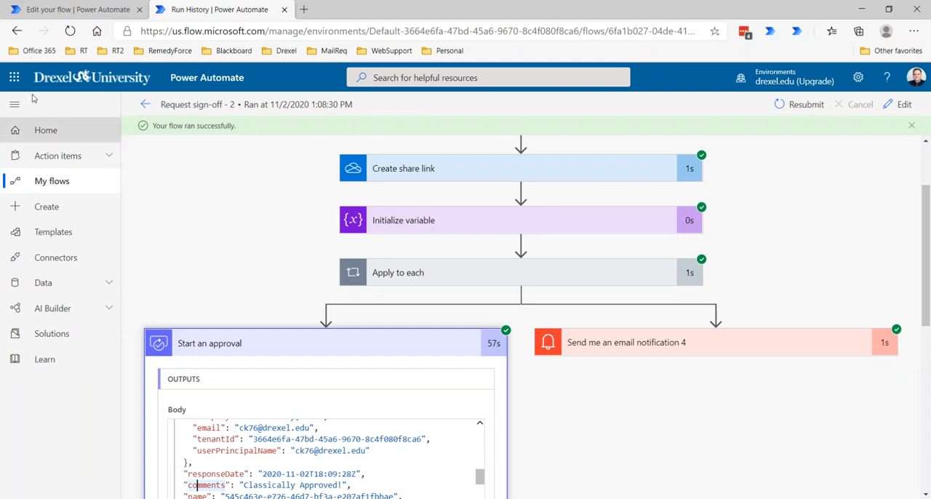
Step: Switch to the Request sign-off flow and open its 11/2/2020 1:08:58 PM run from the run history
left_click(87, 15)
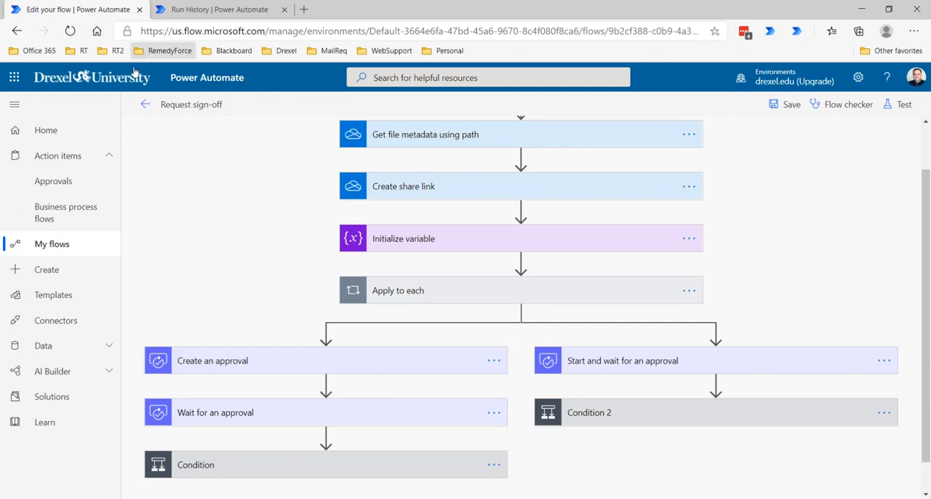
left_click(146, 105)
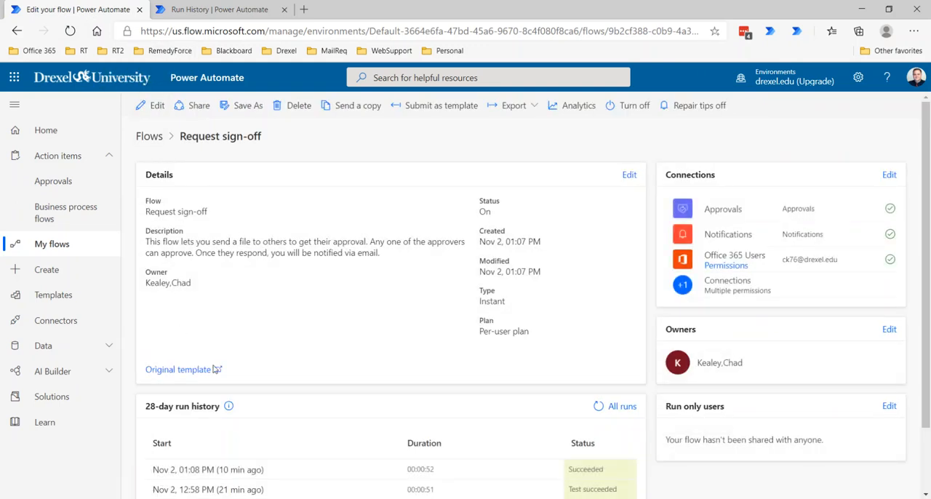
left_click(199, 474)
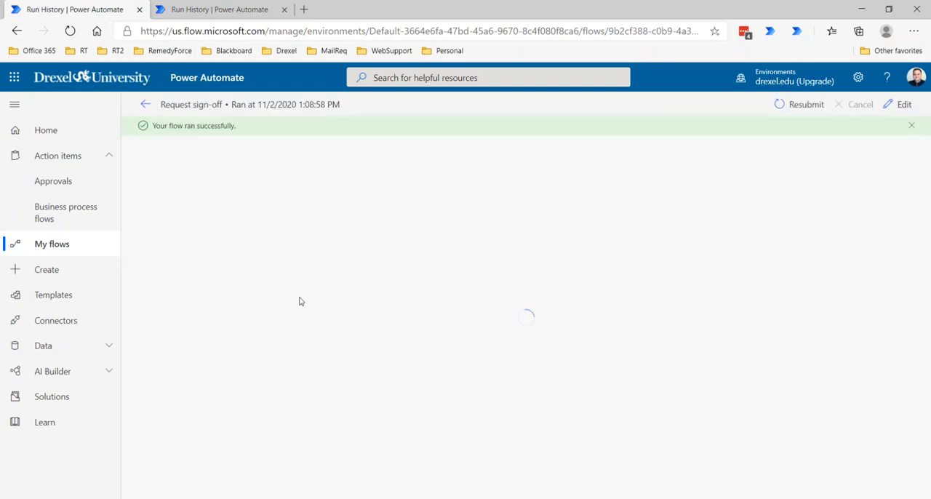
scroll(270, 298, "down", 2)
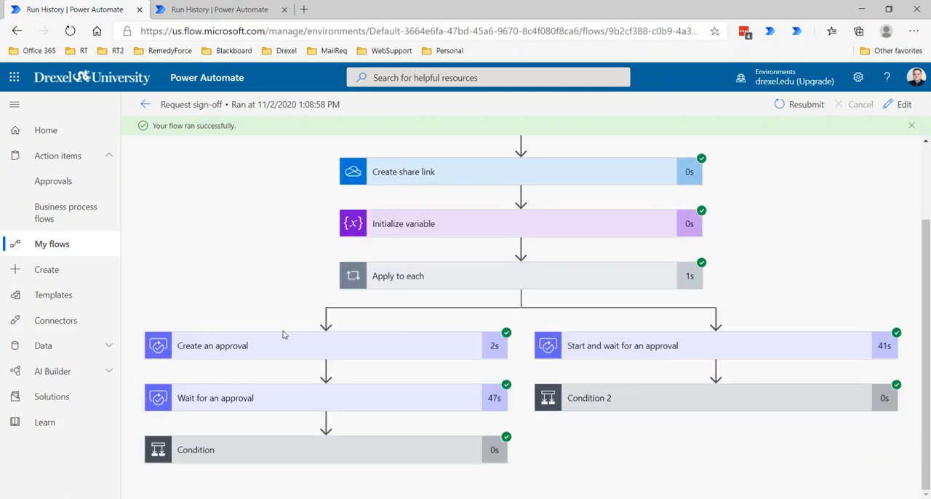
Step: Expand the Start and wait for an approval and Wait for an approval actions to show their outputs
left_click(654, 346)
scroll(568, 324, "down", 2)
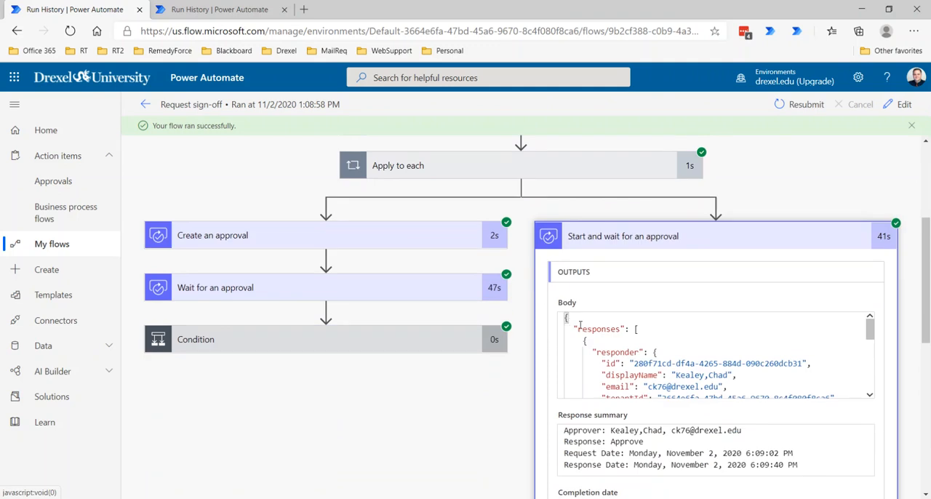
left_click(347, 291)
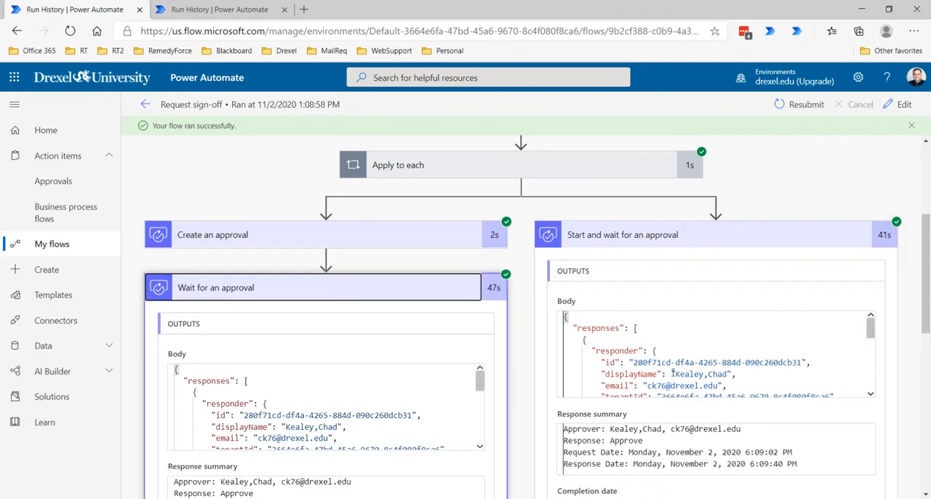
Step: Examine the Start and wait for an approval output body and highlight its outcome property
scroll(673, 369, "down", 2)
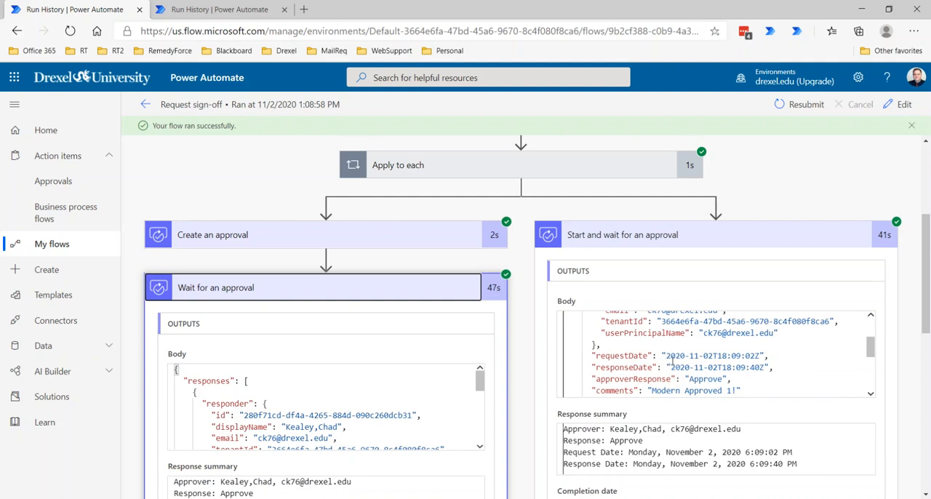
scroll(675, 359, "up", 3)
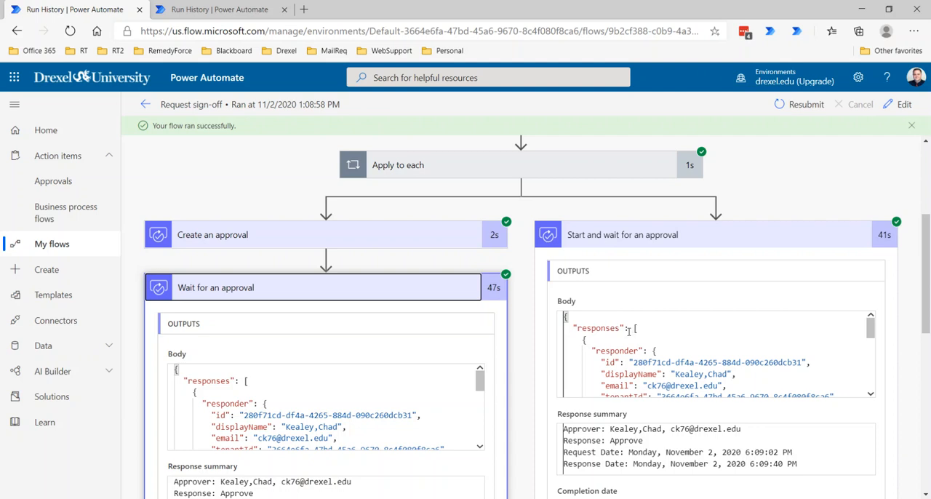
scroll(632, 332, "down", 2)
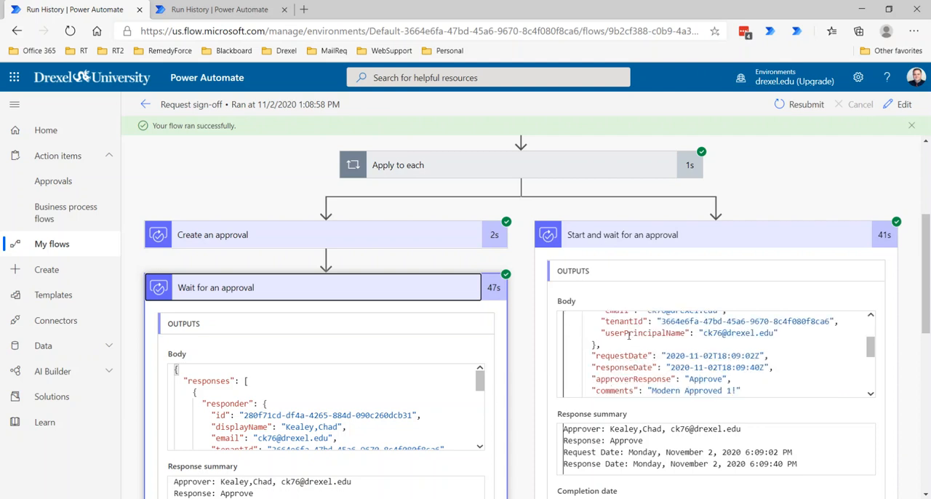
scroll(629, 335, "down", 2)
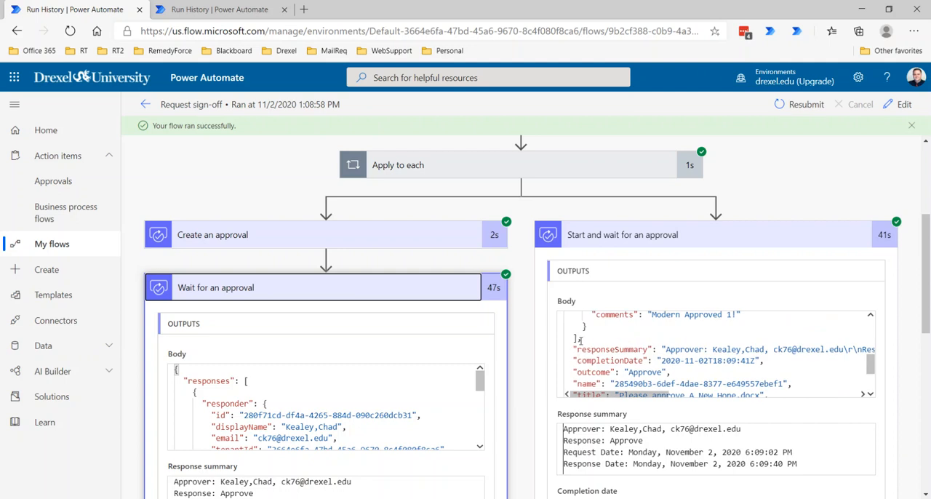
left_click_drag(573, 371, 668, 372)
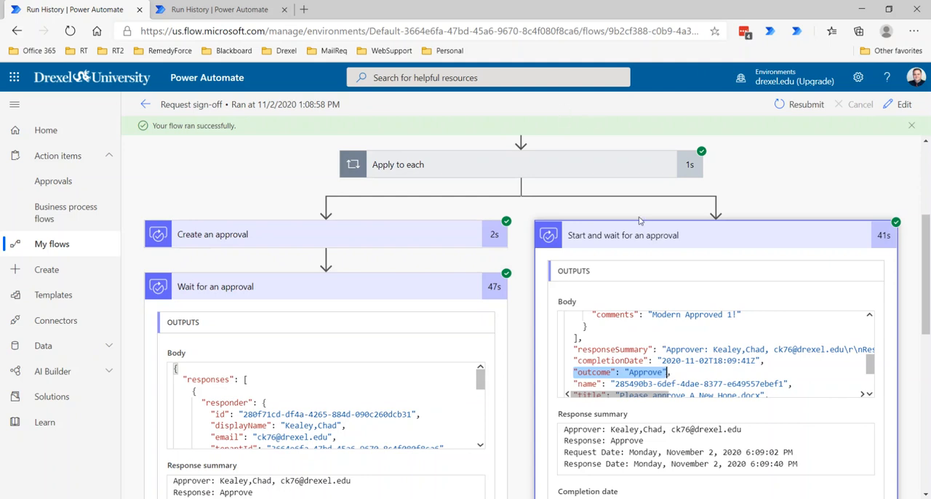
Step: Examine the responseSummary and remaining properties of the Start and wait for an approval output, and highlight comments inside the responses array
scroll(695, 352, "down", 2)
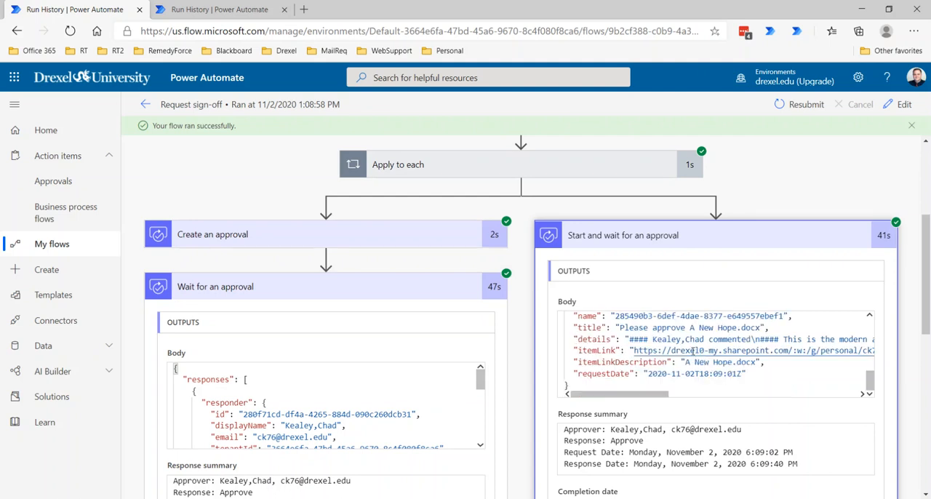
scroll(689, 351, "up", 2)
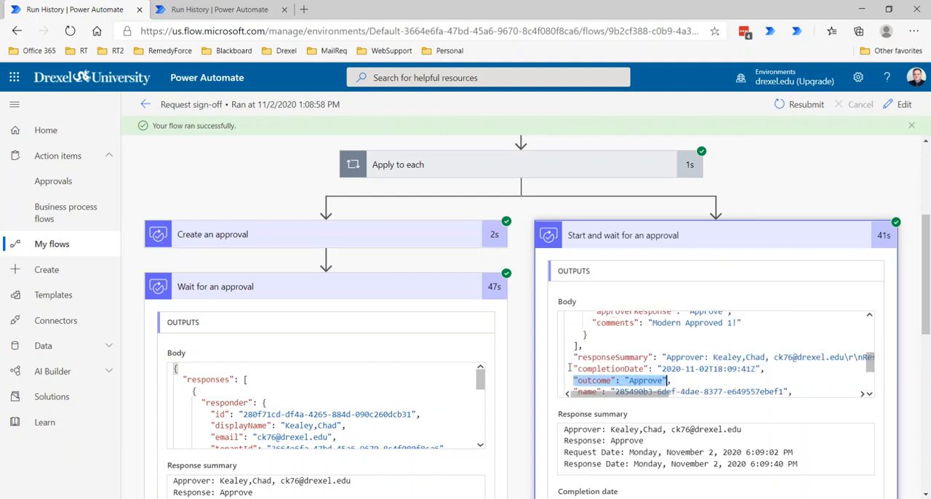
left_click_drag(575, 358, 531, 356)
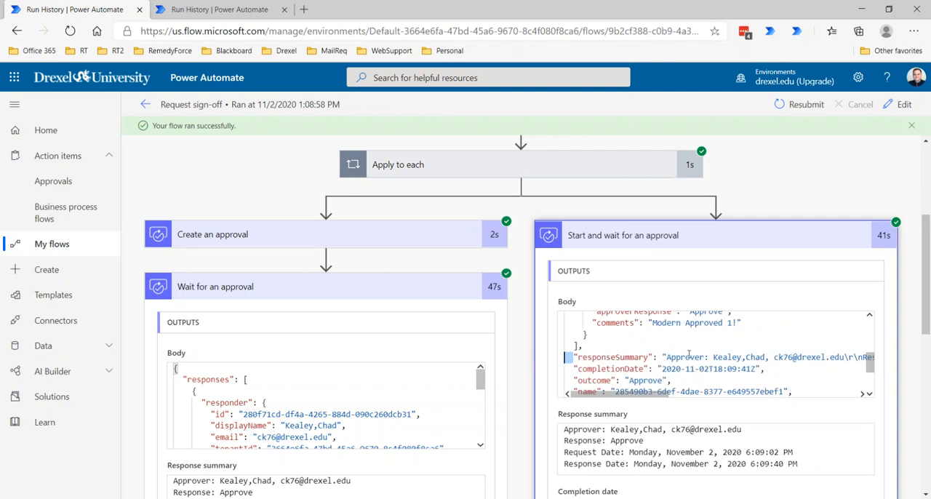
left_click_drag(643, 399, 537, 401)
right_click(787, 392)
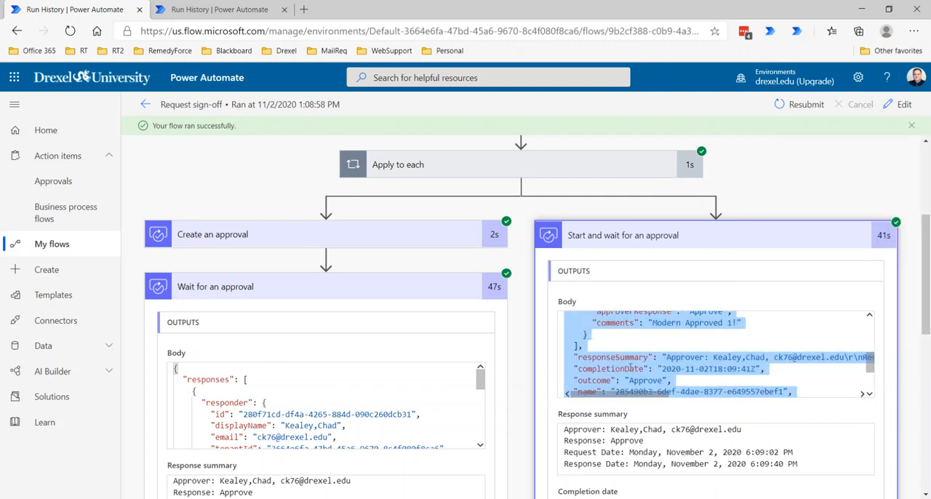
left_click_drag(660, 357, 663, 357)
scroll(658, 347, "up", 2)
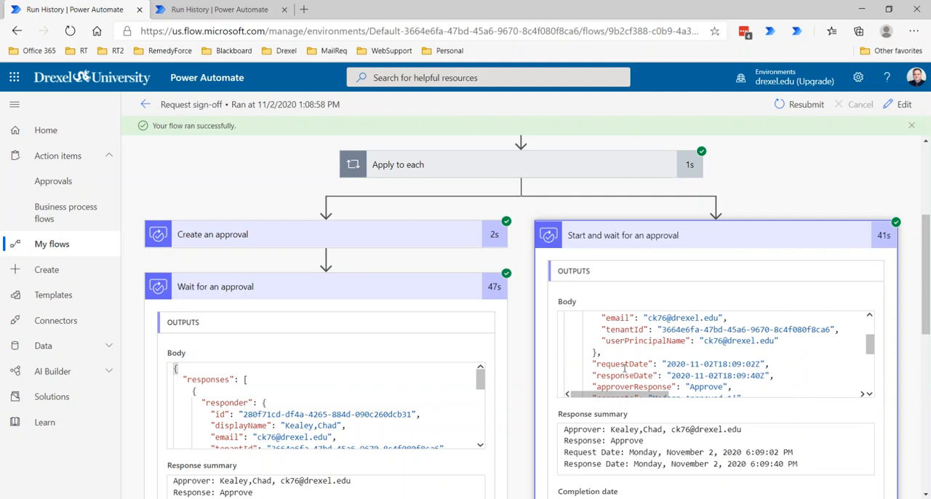
scroll(630, 351, "down", 2)
left_click_drag(592, 322, 742, 324)
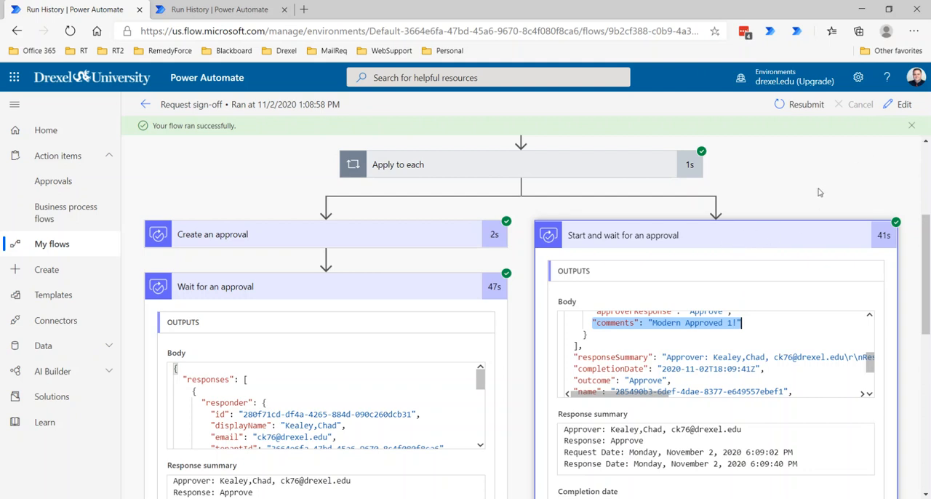
Step: Open the flow for editing and insert an Initialize variable action before Start and wait for an approval
scroll(819, 192, "up", 1)
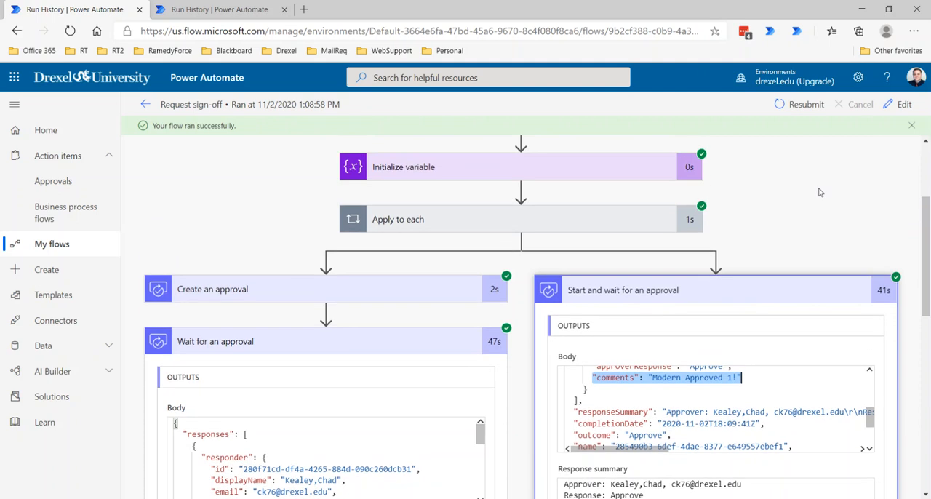
left_click(904, 104)
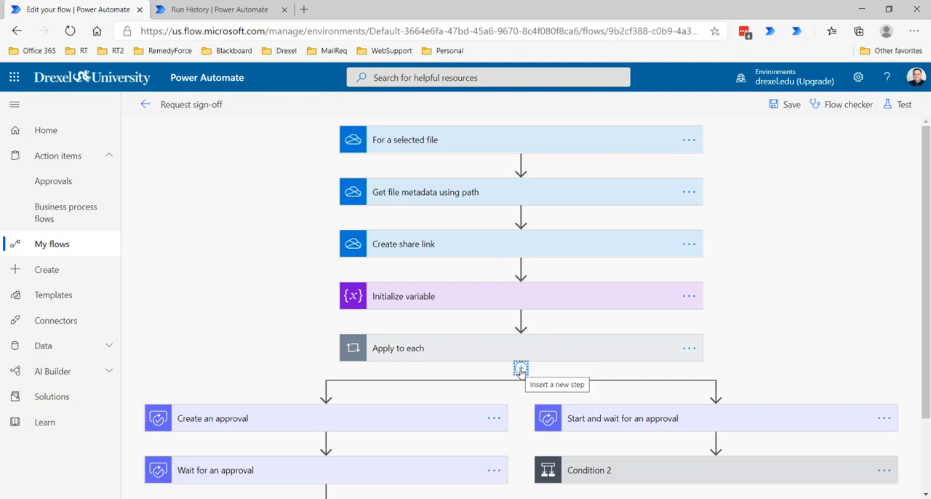
left_click(716, 391)
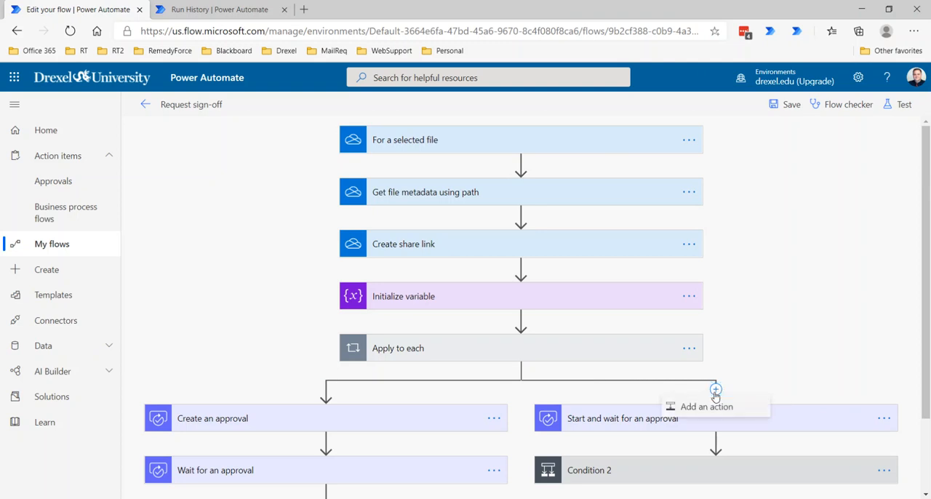
left_click(713, 406)
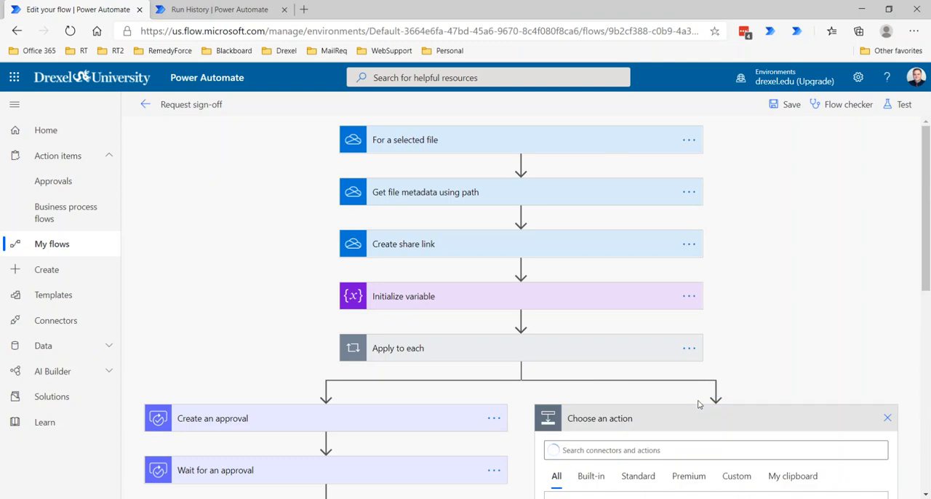
type("initia")
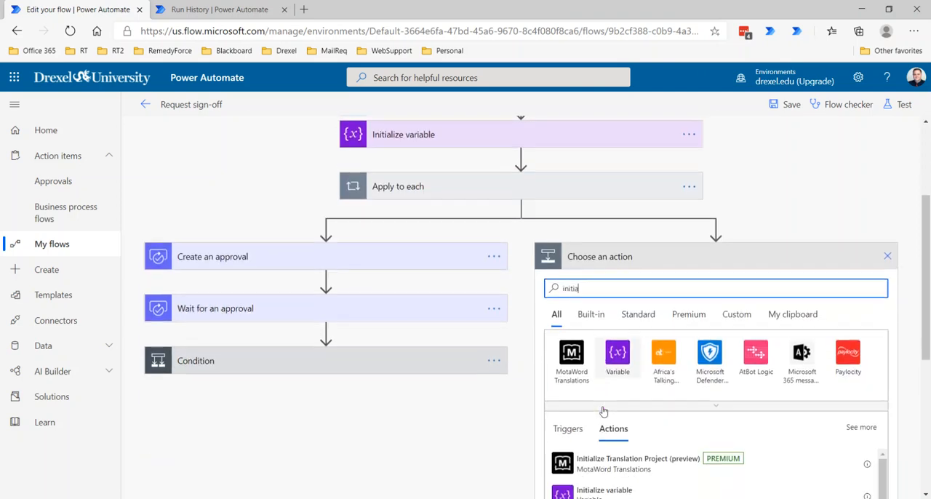
left_click(625, 364)
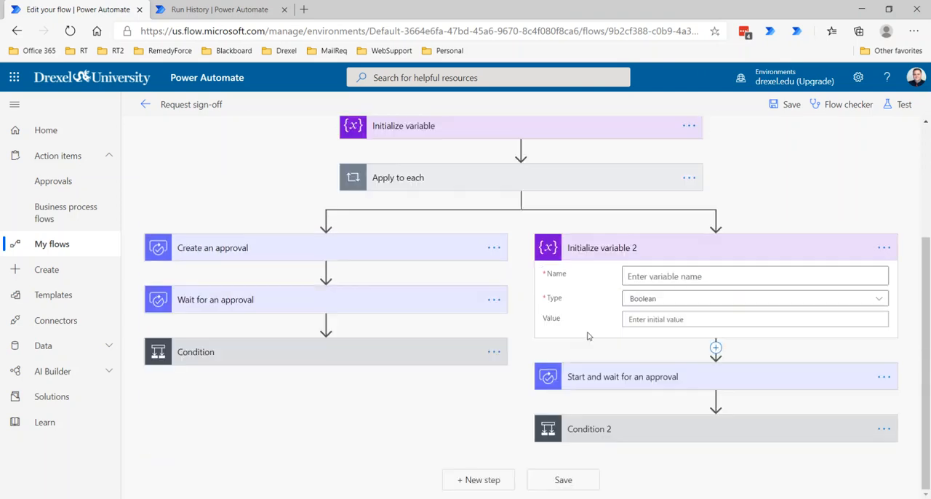
Step: Name the variable in the new Initialize variable 2 action varComments2
left_click(669, 277)
type("var")
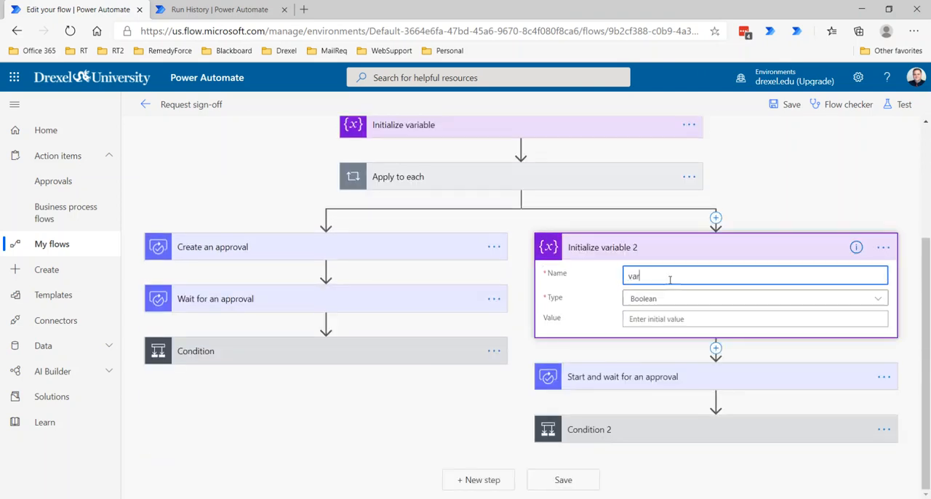
type("Comments")
type("!@")
key("BackSpace")
key("BackSpace")
key("BackSpace")
Step: Insert an Initialize variable action before Create an approval in the other parallel branch
left_click(326, 216)
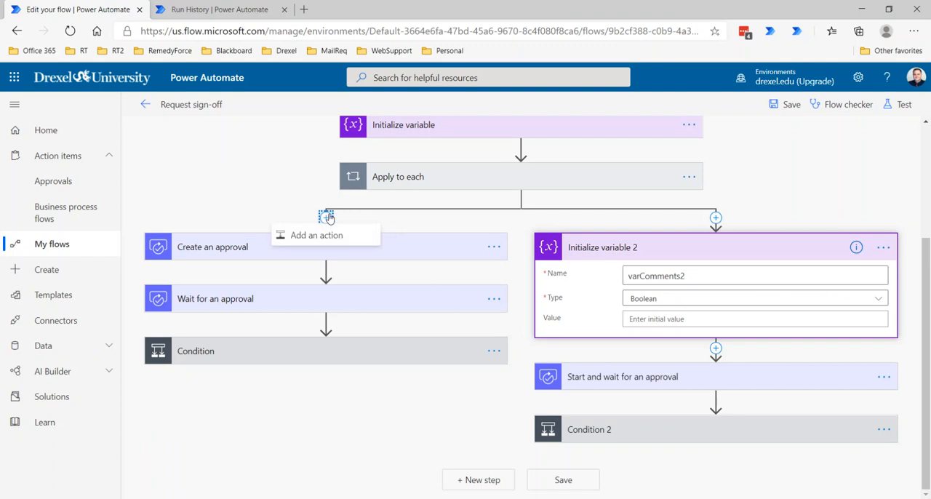
left_click(331, 235)
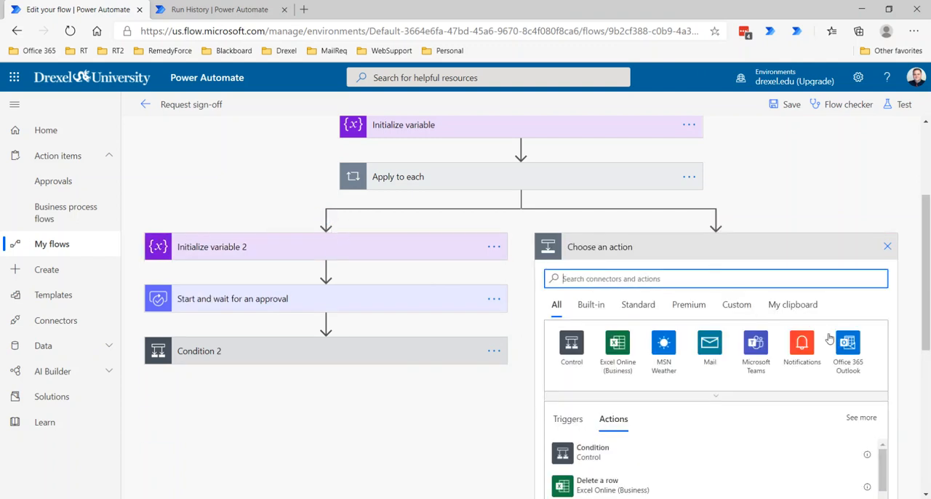
type("initiali")
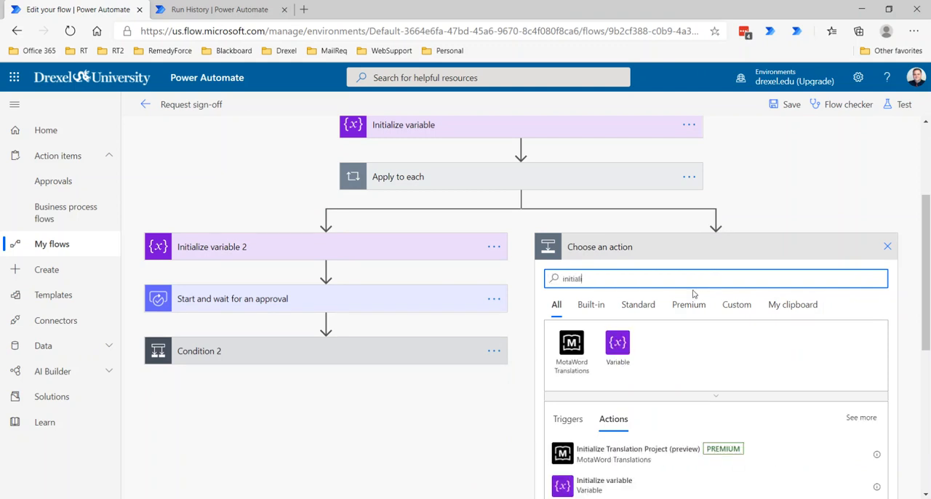
left_click(589, 484)
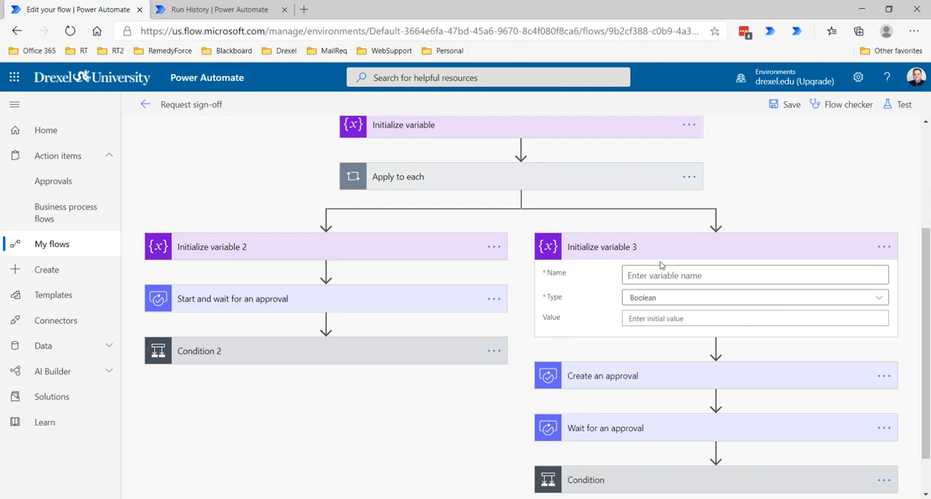
Step: Name the variable in Initialize variable 3 varComments3 and set its type to String
left_click(649, 275)
type("varComments@")
key("BackSpace")
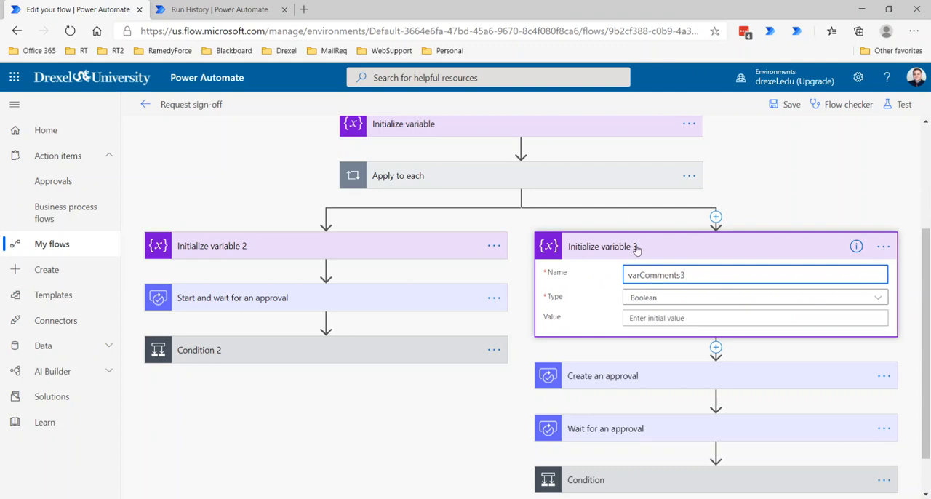
left_click(650, 307)
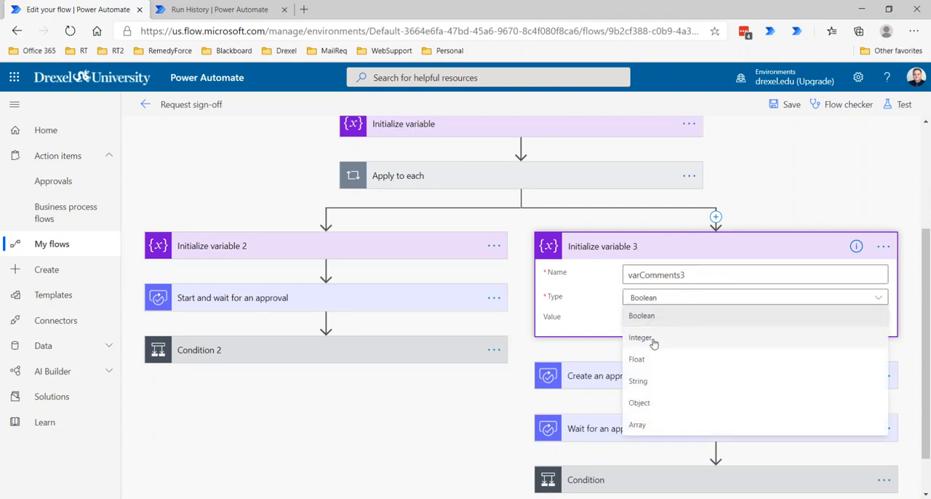
left_click(655, 380)
Step: Set the type of the varComments2 variable in Initialize variable 2 to String
left_click(397, 245)
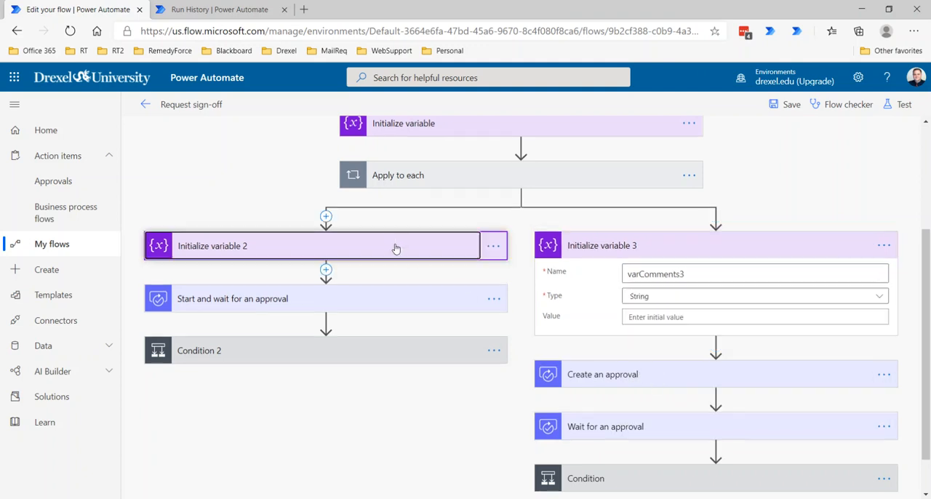
left_click(276, 298)
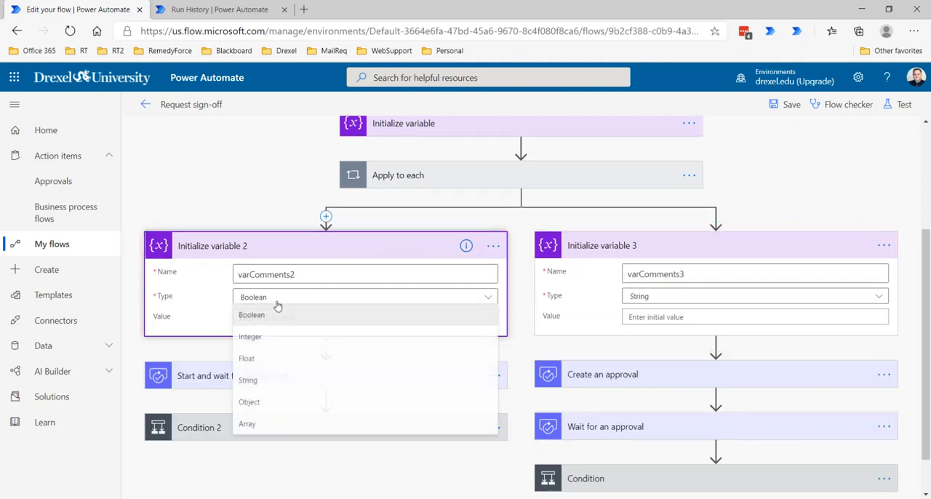
left_click(262, 380)
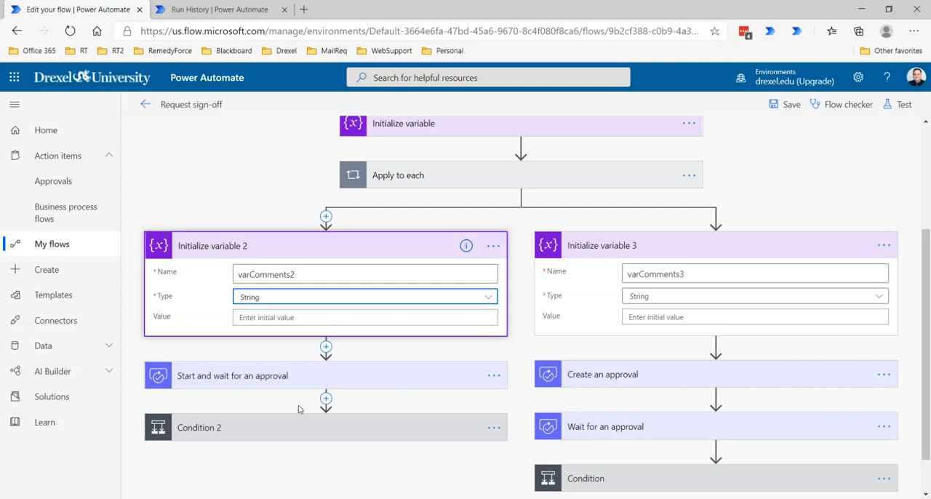
Step: Insert an Append to string variable action between Start and wait for an approval and Condition 2
left_click(326, 398)
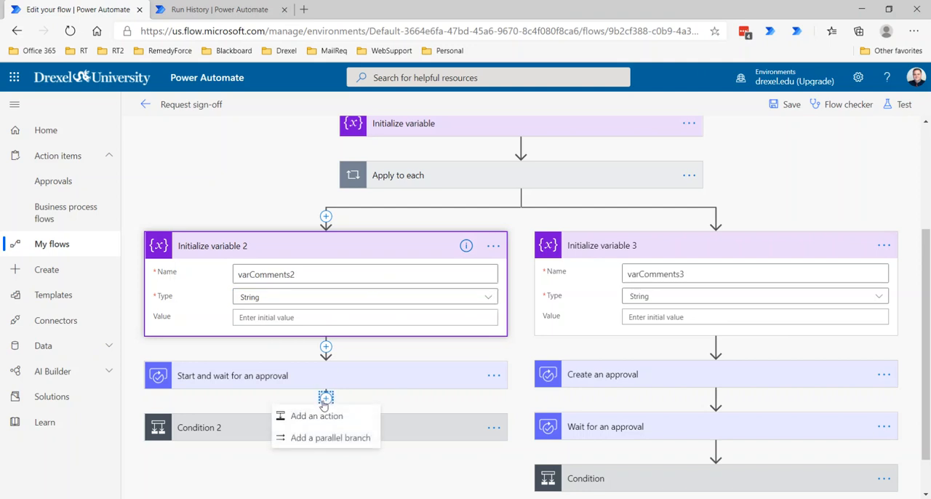
left_click(328, 417)
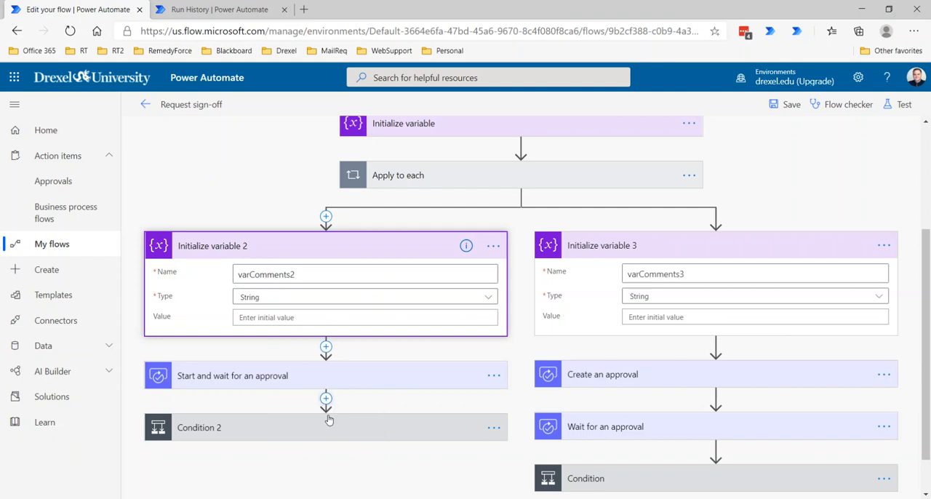
type("append")
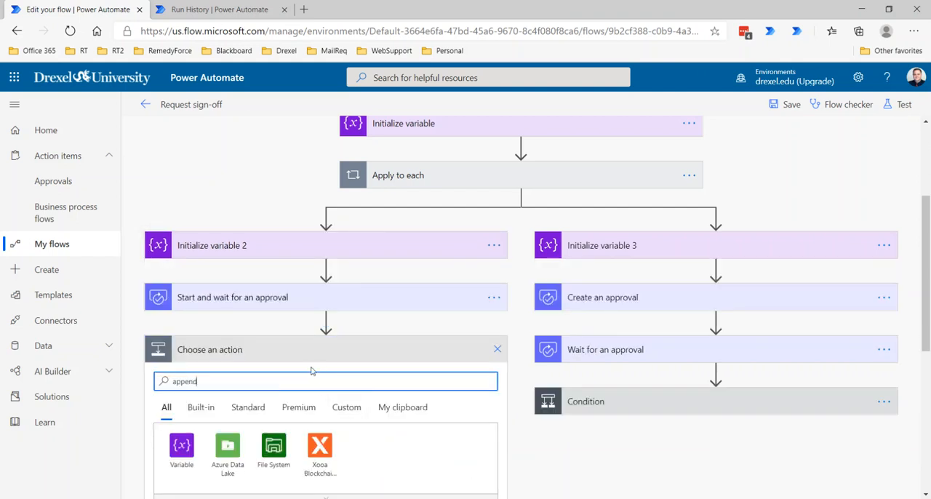
scroll(209, 367, "down", 2)
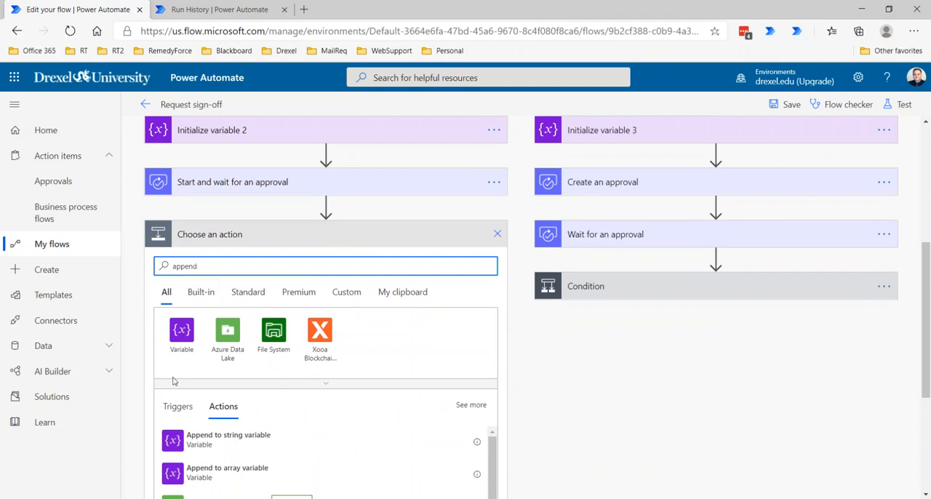
left_click(193, 445)
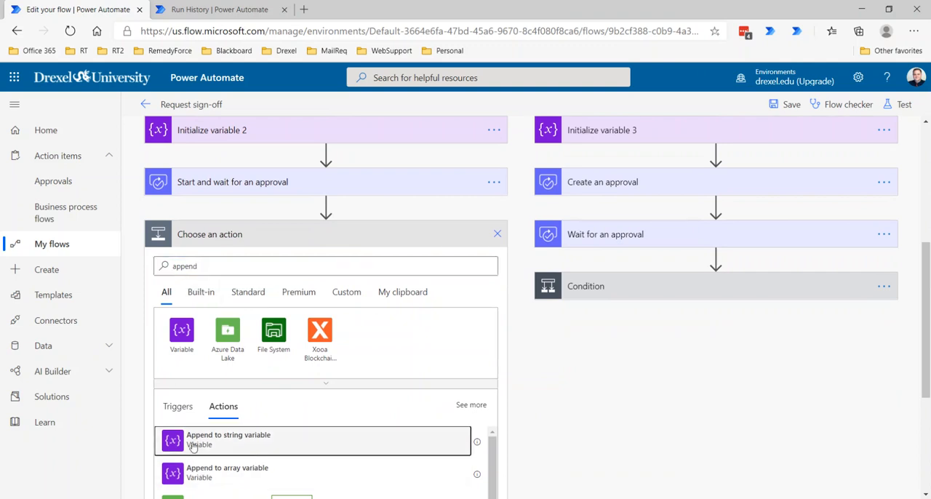
Step: Configure the append action to add the Responses Comments dynamic content of the approval to varComments2
left_click(356, 349)
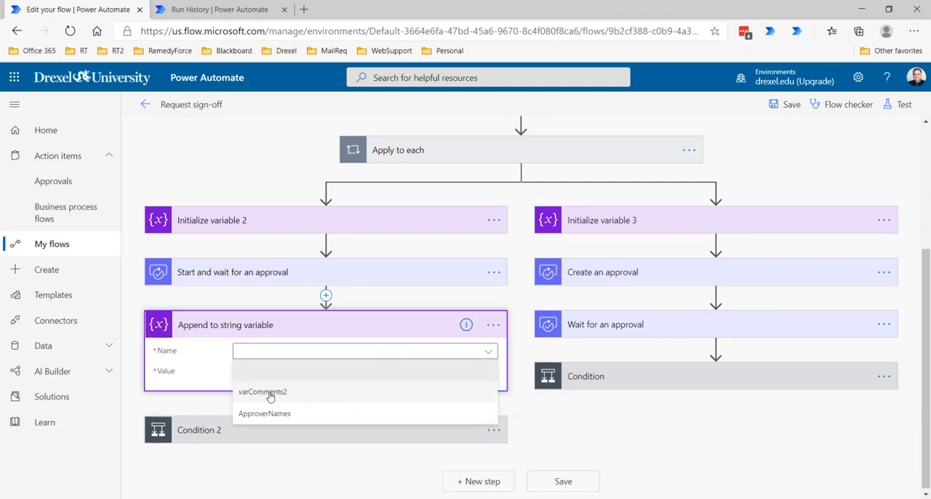
left_click(270, 393)
left_click(266, 373)
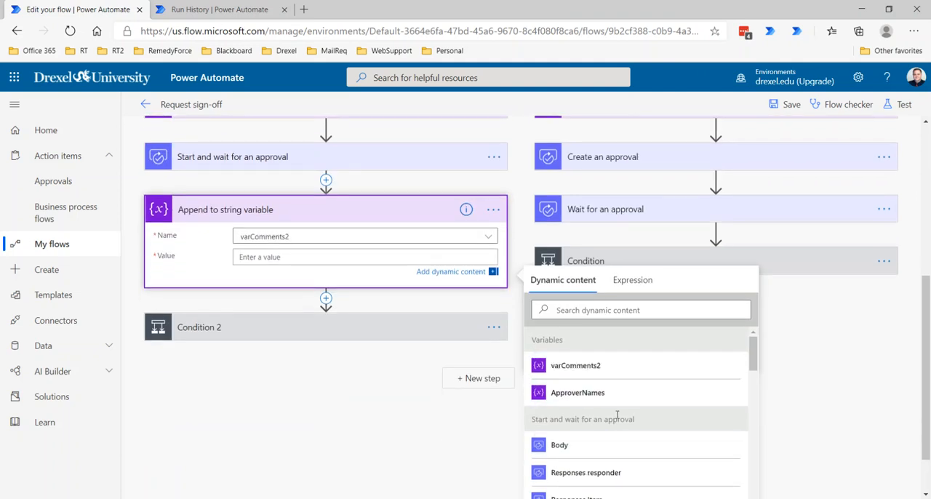
scroll(611, 429, "down", 3)
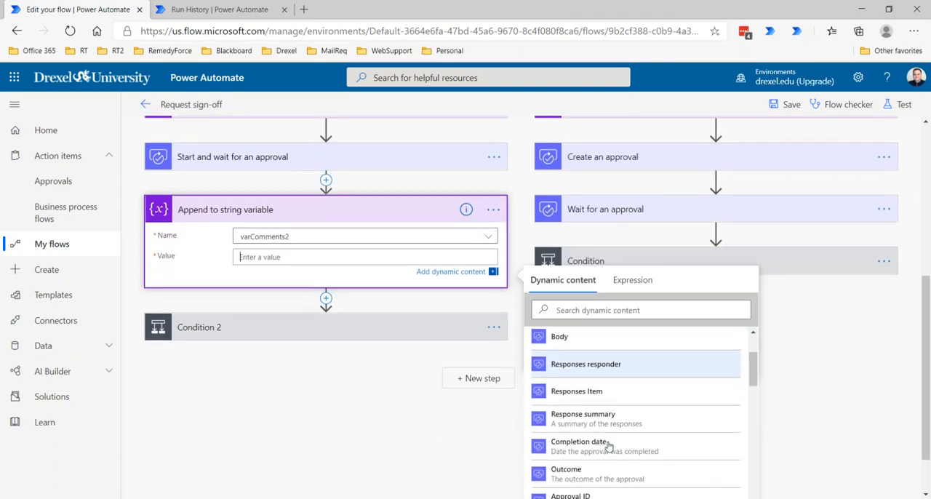
scroll(586, 429, "down", 5)
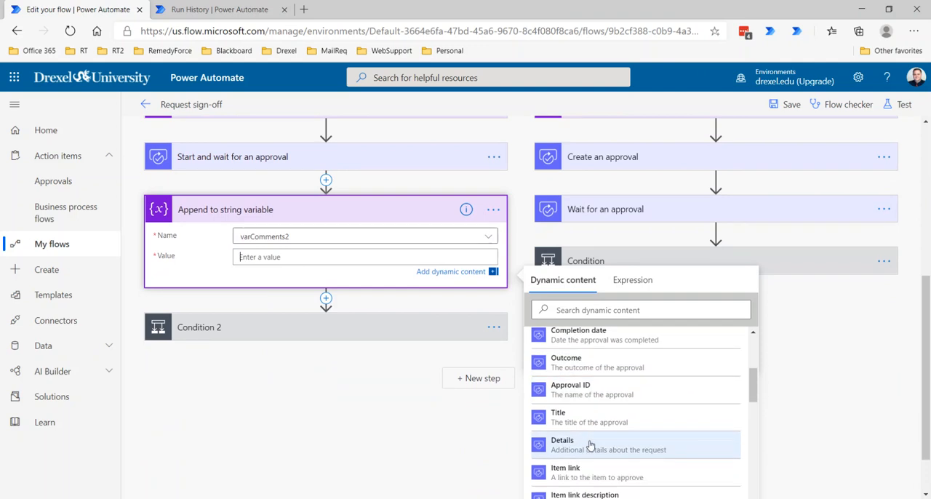
scroll(586, 439, "down", 4)
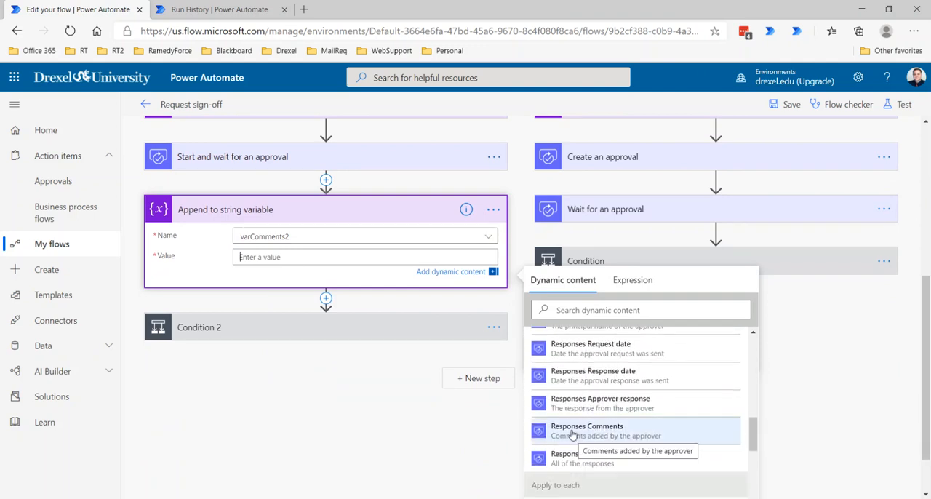
left_click(572, 434)
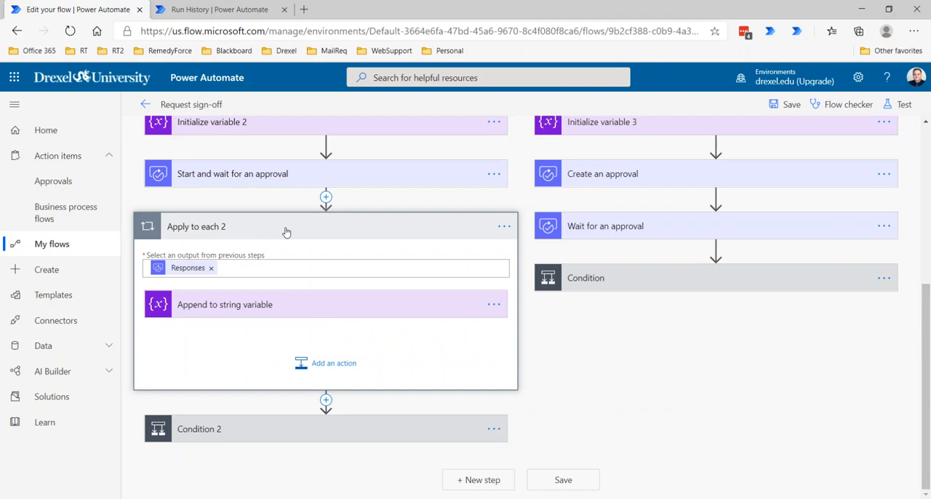
Step: Expand the Start and wait for an approval action and review its approval type and settings above the Apply to each 2 loop
left_click(266, 174)
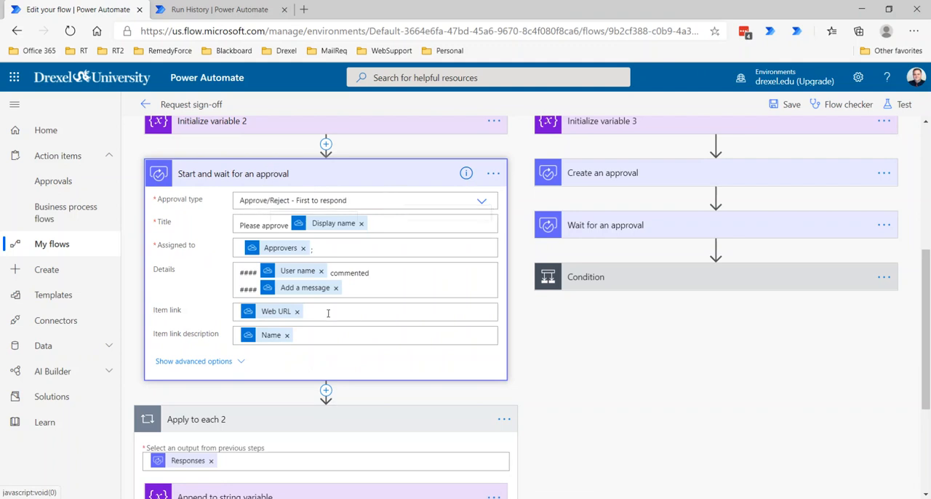
scroll(334, 303, "down", 2)
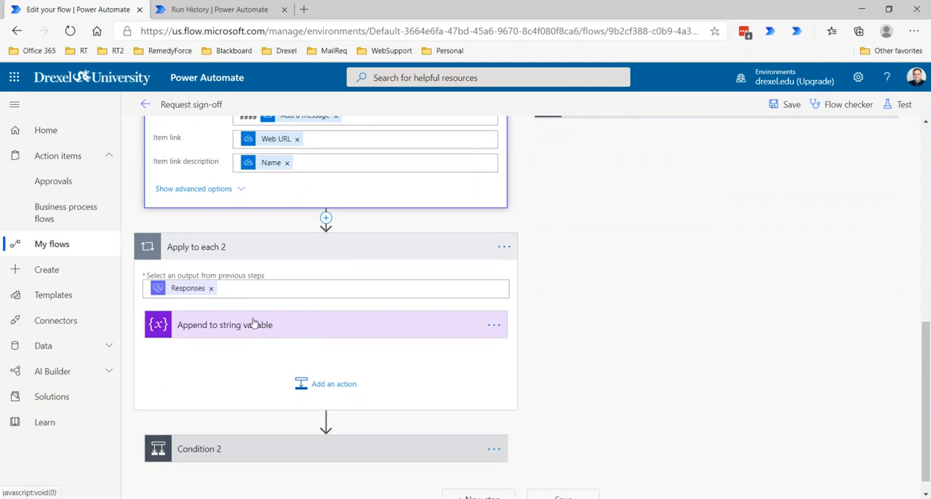
Step: Expand the Append to string variable action in Apply to each 2 and add the label "Approver:" before the comments content in its value
scroll(370, 326, "up", 3)
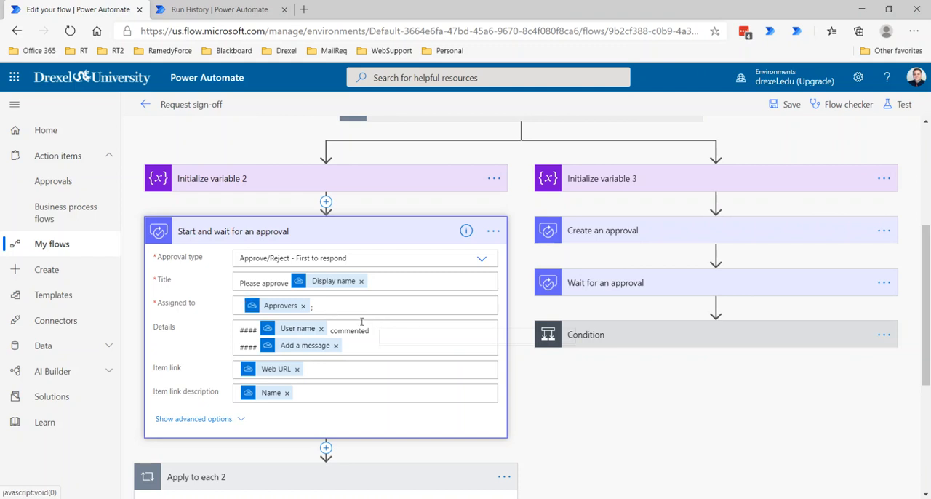
scroll(343, 321, "down", 3)
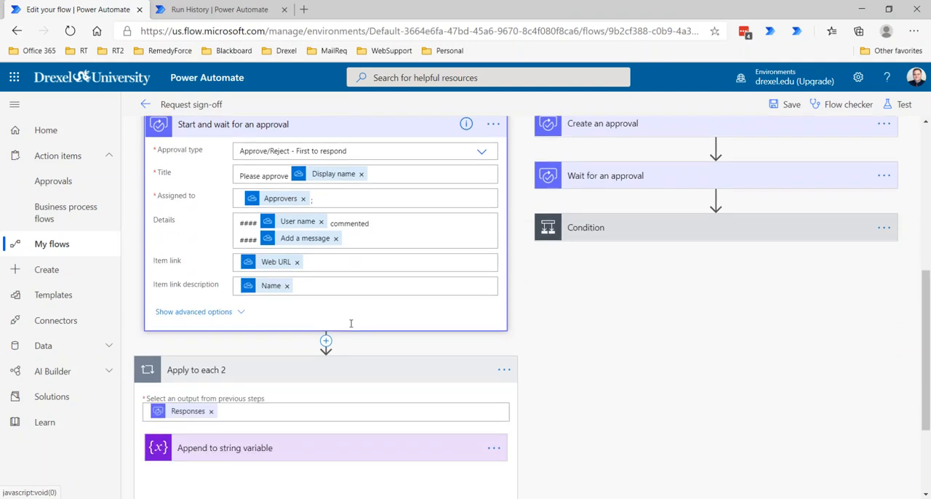
left_click(291, 386)
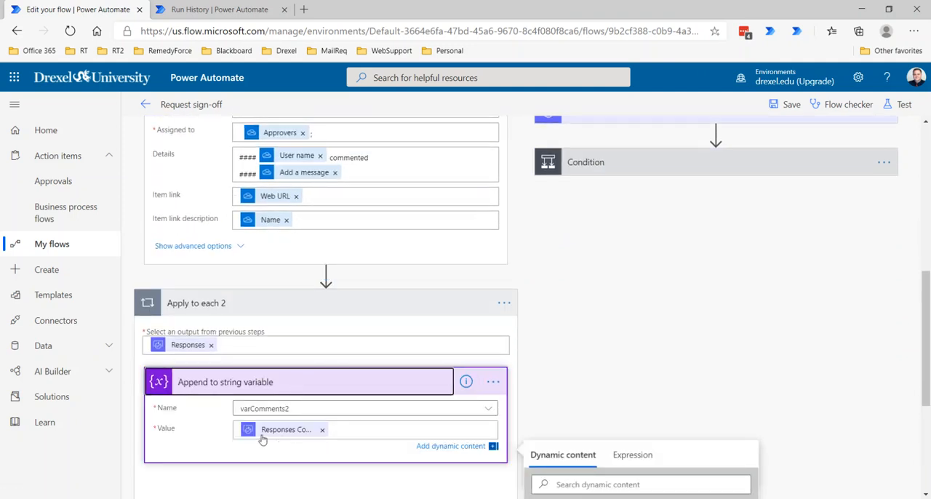
left_click(343, 434)
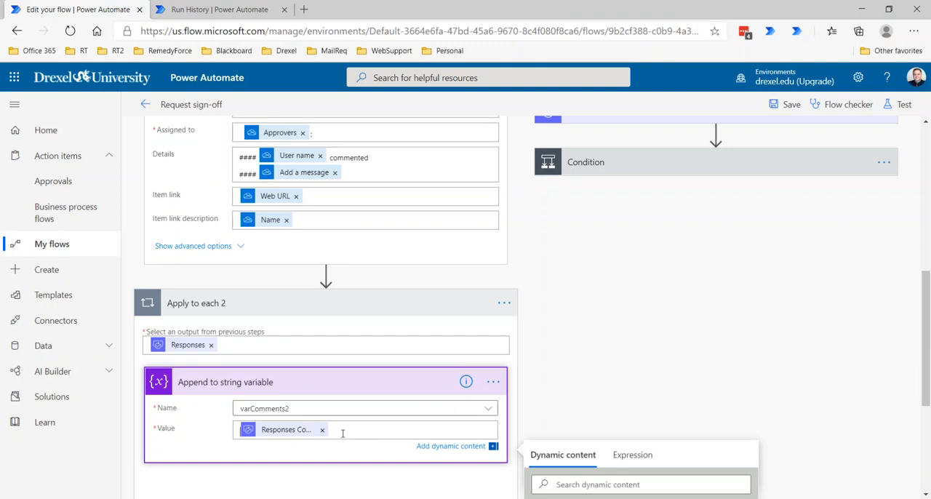
key("Home")
type("Approver:")
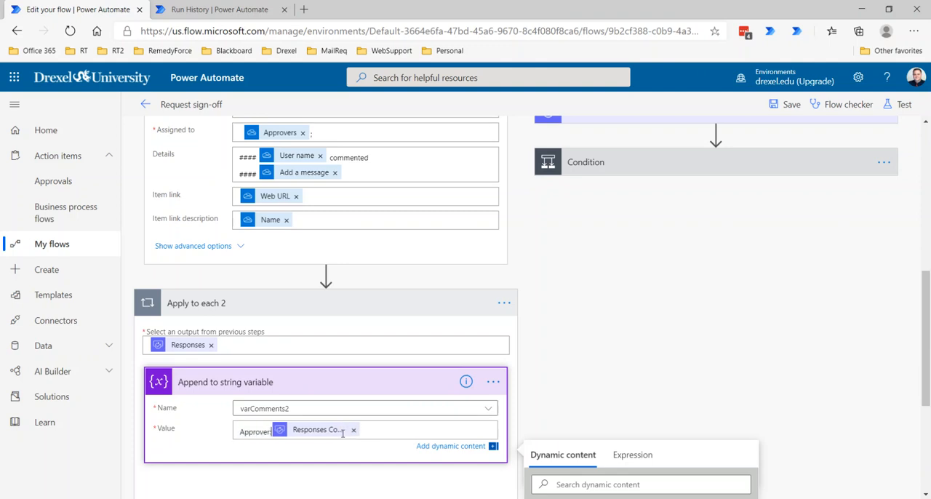
Step: Insert the Responses Approver name dynamic content right after the "Approver:" label in the append value
scroll(343, 434, "down", 2)
scroll(575, 438, "down", 2)
scroll(575, 438, "down", 6)
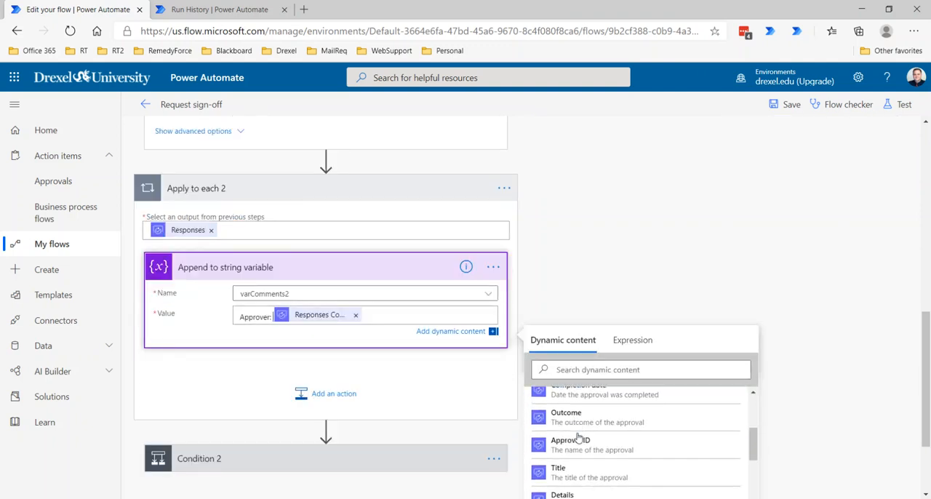
scroll(579, 437, "down", 2)
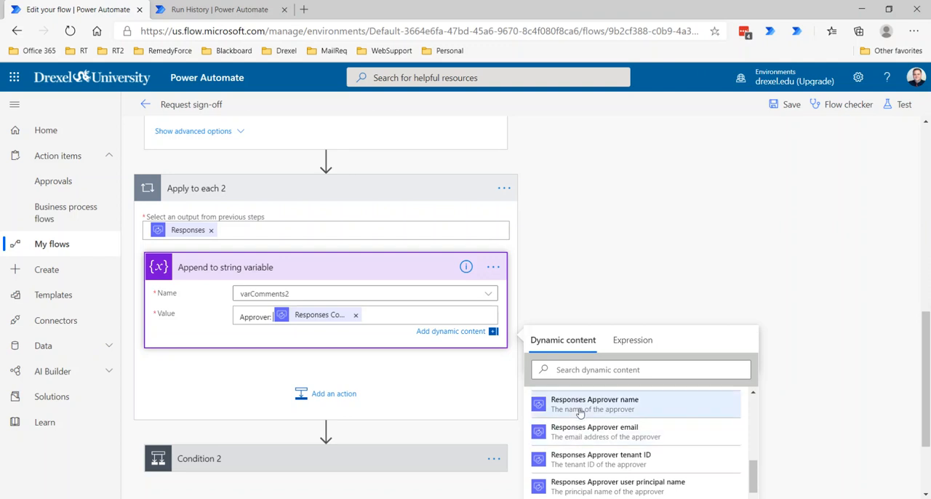
scroll(580, 435, "up", 1)
scroll(580, 437, "up", 1)
scroll(578, 440, "down", 2)
left_click(576, 413)
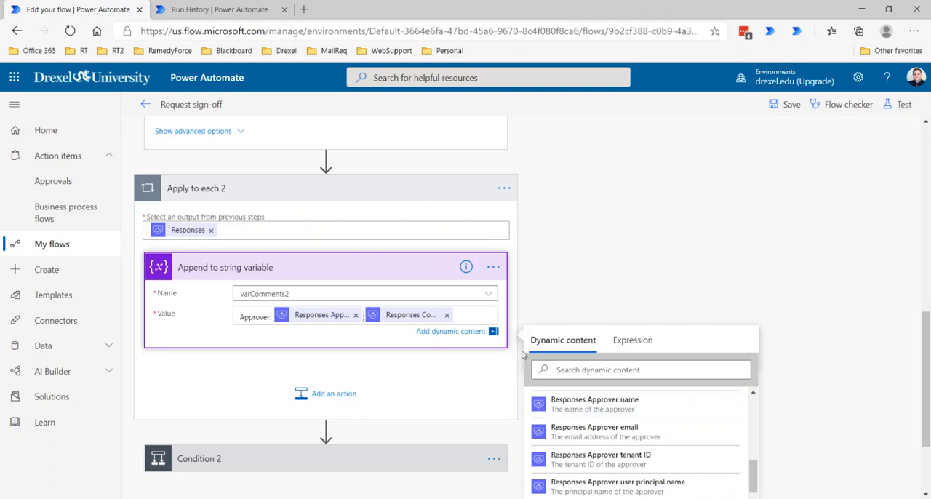
Step: Add the text "| Comments" between the approver name and the comments content, and end the append value with a line break
key("BackSpace")
type("| ")
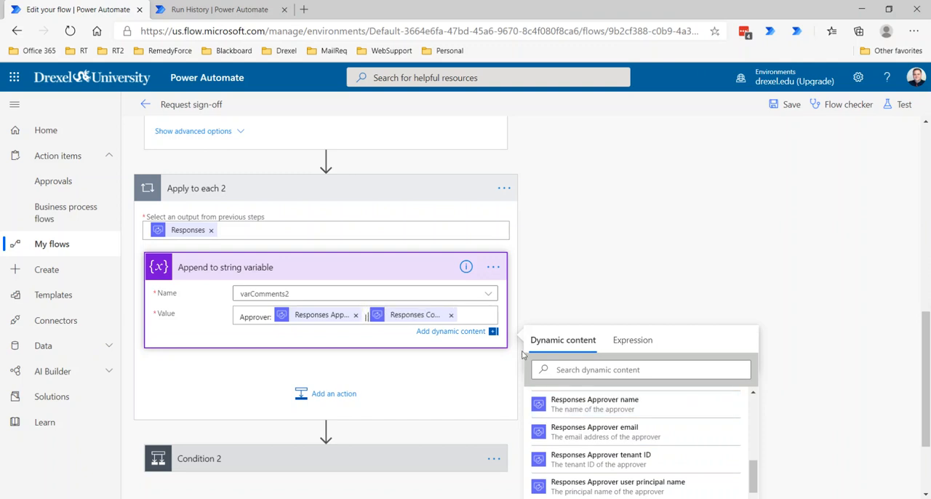
type("Comments")
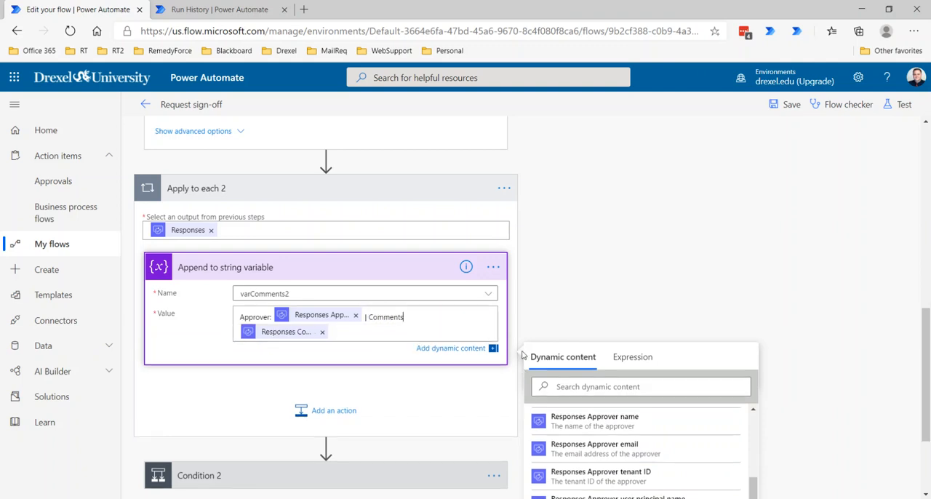
key("Return")
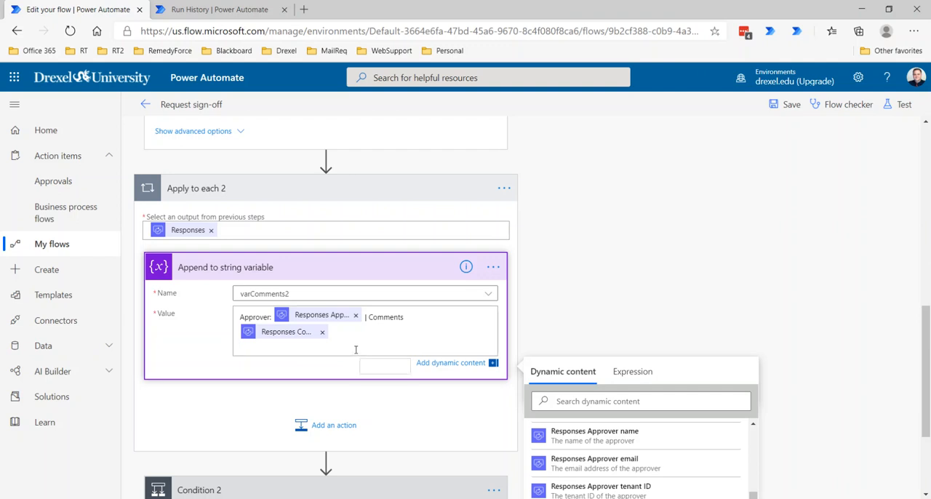
Step: Review the available approval types in Start and wait for an approval without changing the selection, and collapse the action
scroll(355, 350, "up", 2)
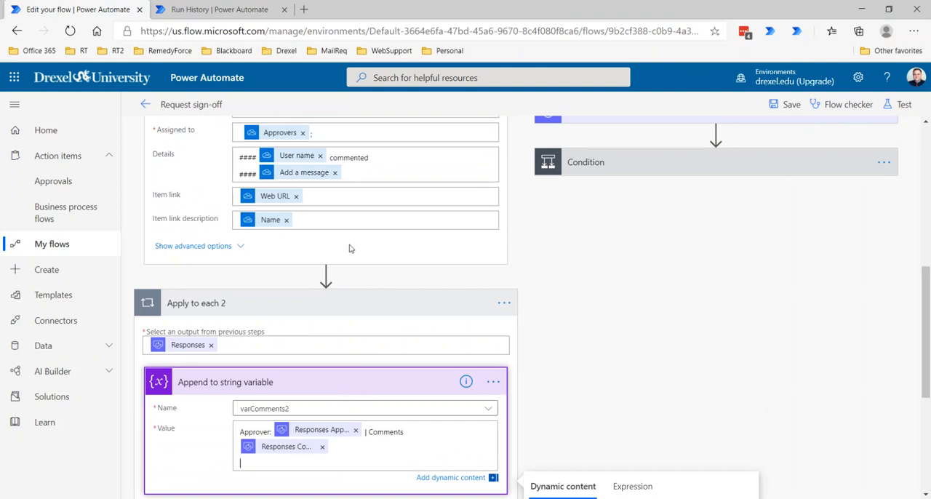
scroll(355, 253, "up", 2)
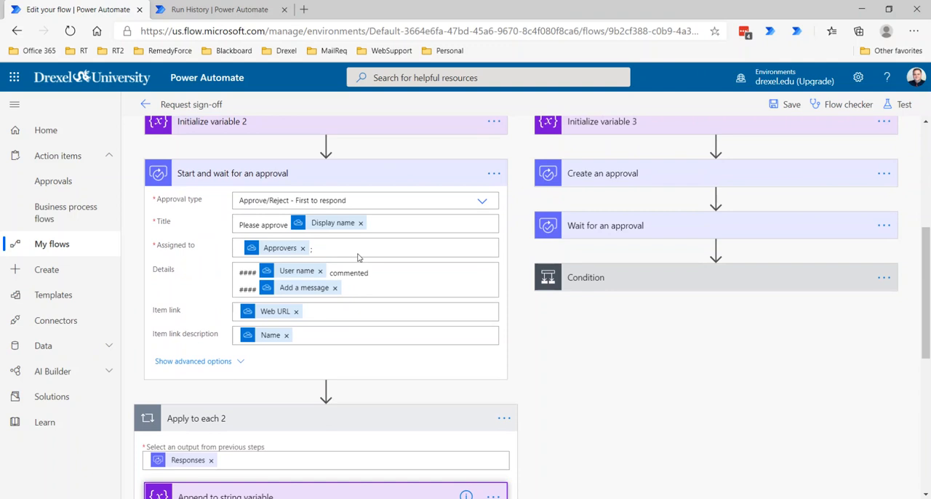
left_click(387, 199)
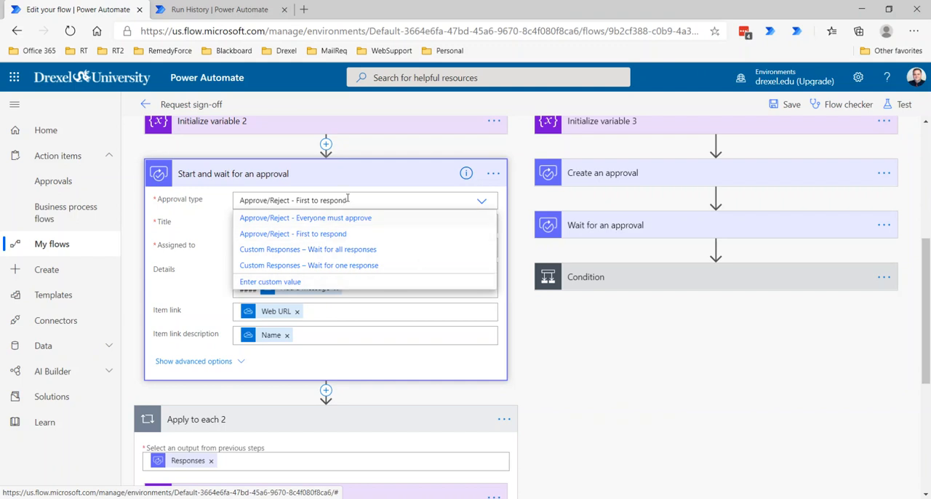
left_click(391, 175)
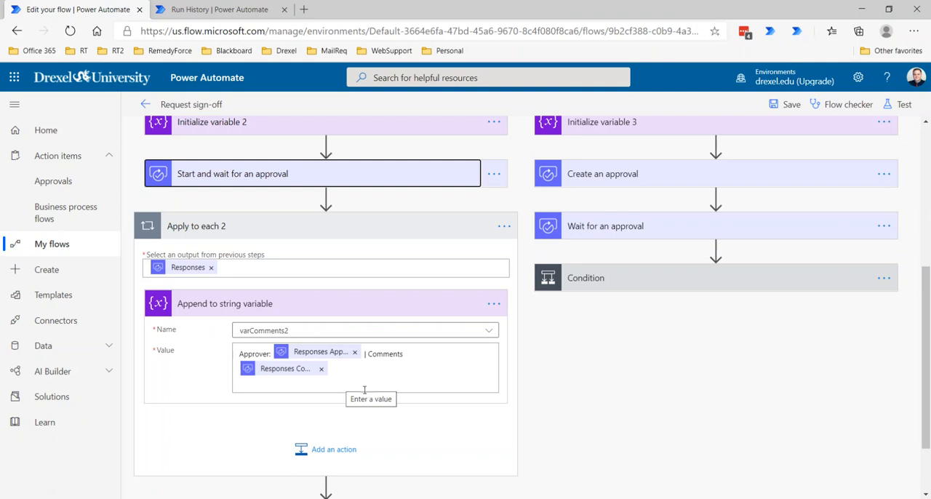
Step: Expand Condition 2 with its criteria and open Send me an email notification 5 in the If yes branch
scroll(350, 388, "down", 1)
left_click(319, 434)
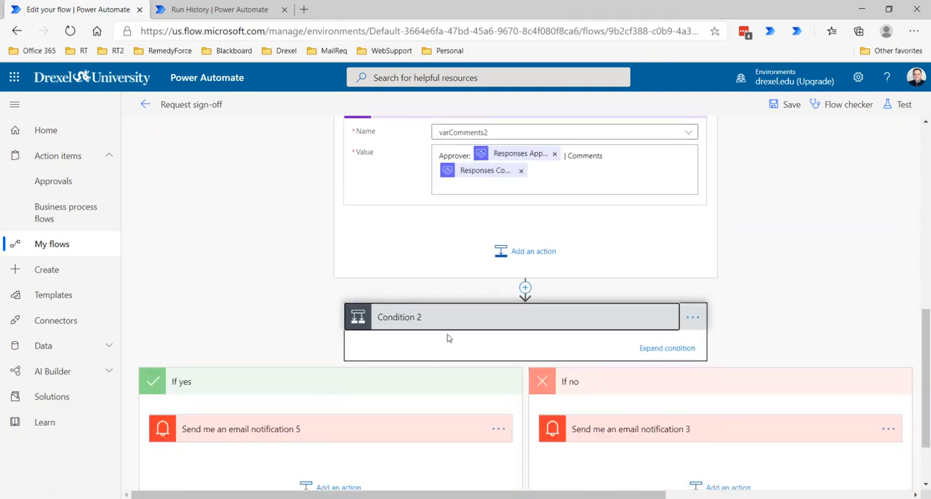
left_click(667, 348)
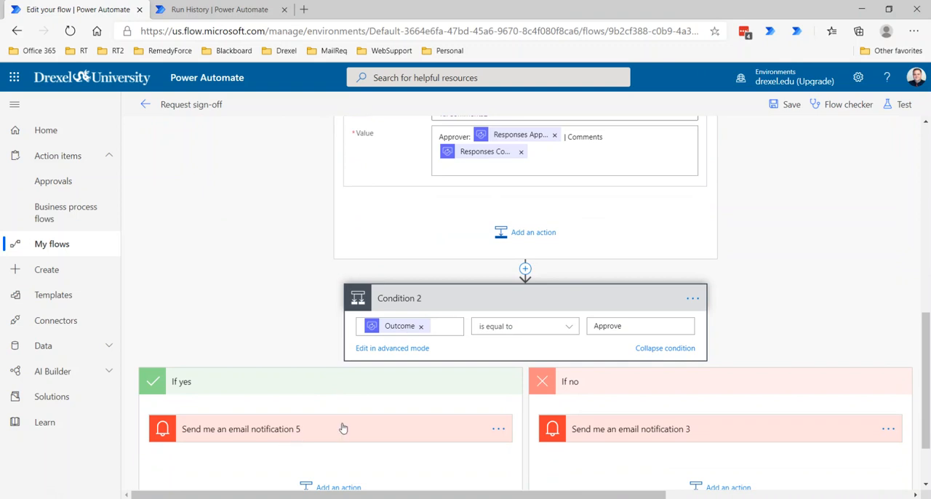
left_click(320, 435)
Step: Replace the entire HTML body of Send me an email notification 5 with the varComments2 variable
scroll(322, 420, "down", 10)
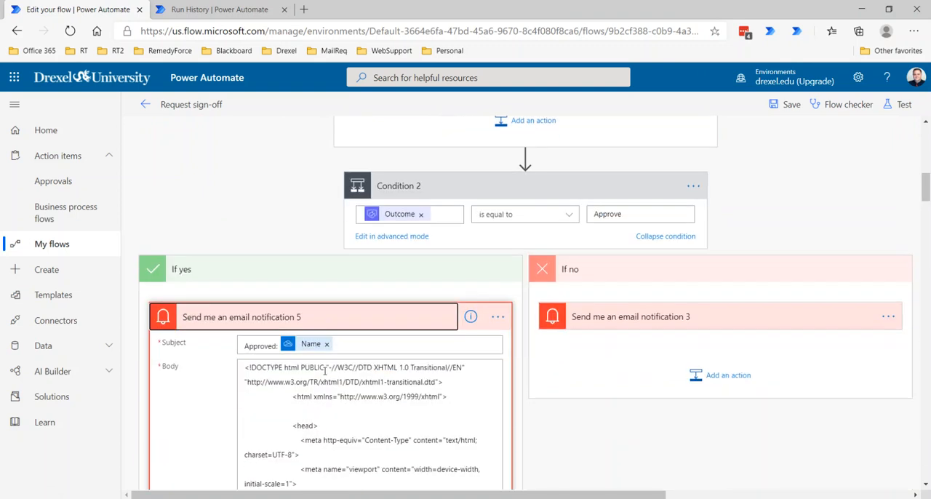
scroll(329, 363, "down", 10)
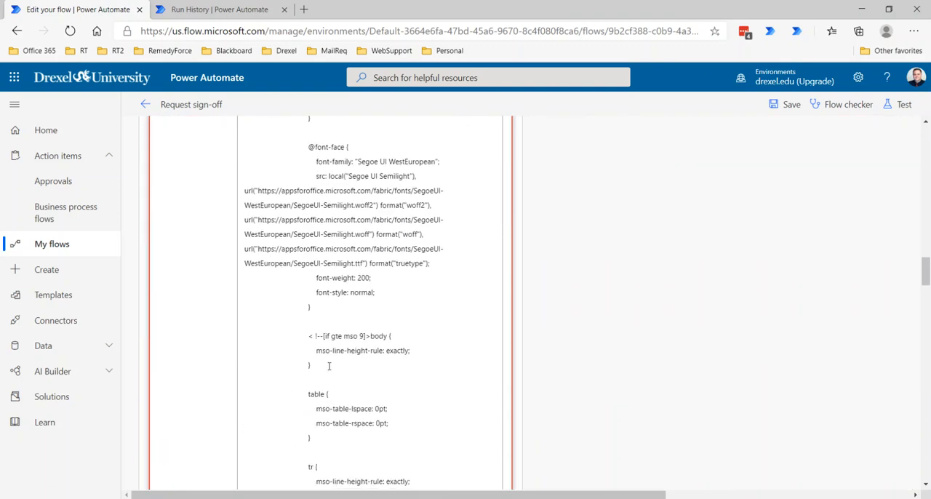
left_click(321, 366)
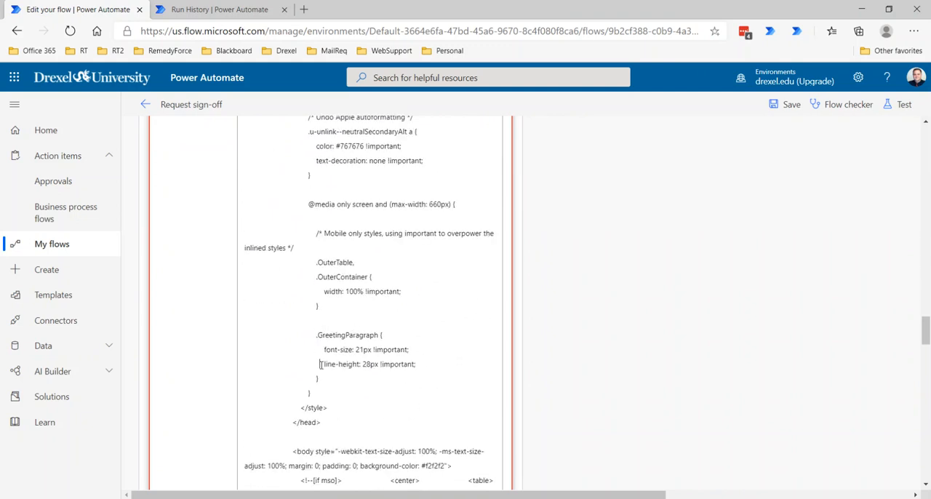
key("ctrl+a")
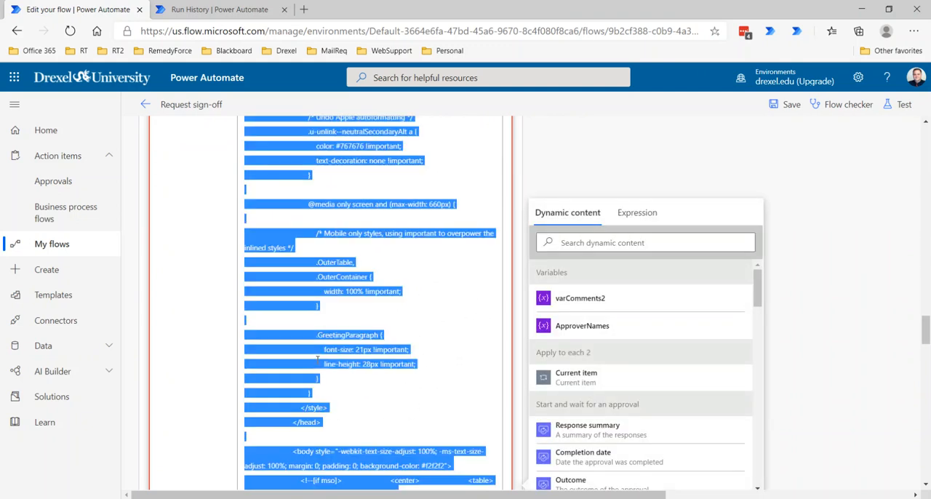
key("BackSpace")
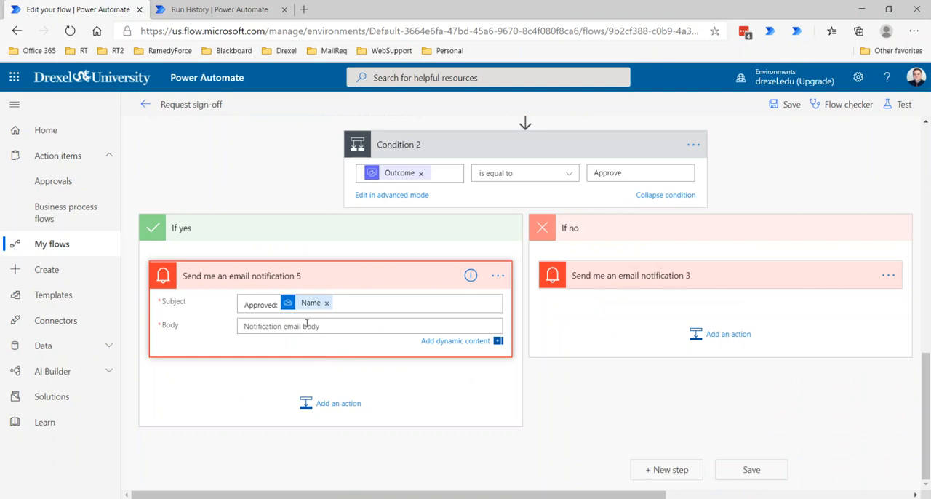
right_click(252, 329)
left_click(244, 328)
left_click(306, 338)
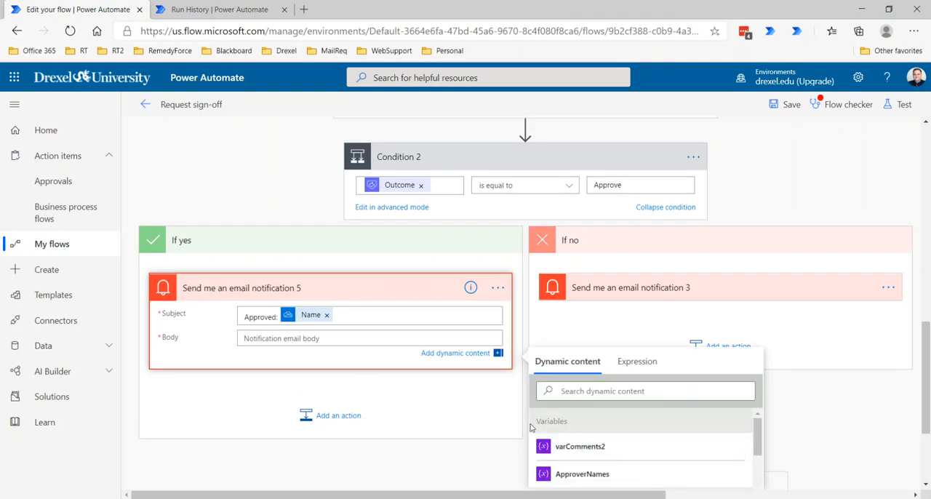
left_click(592, 446)
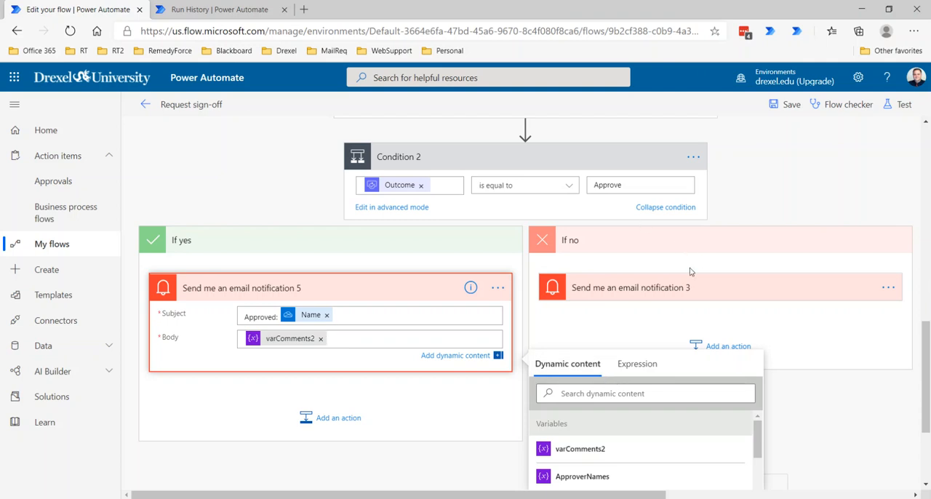
Step: Collapse Apply to each 2 and Condition 2, and check the Approval ID setting of Wait for an approval
scroll(485, 272, "up", 8)
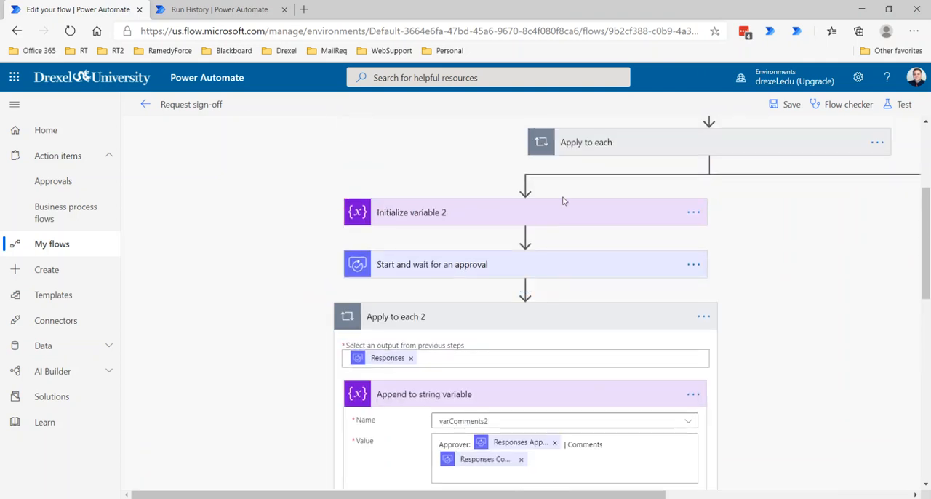
left_click(534, 321)
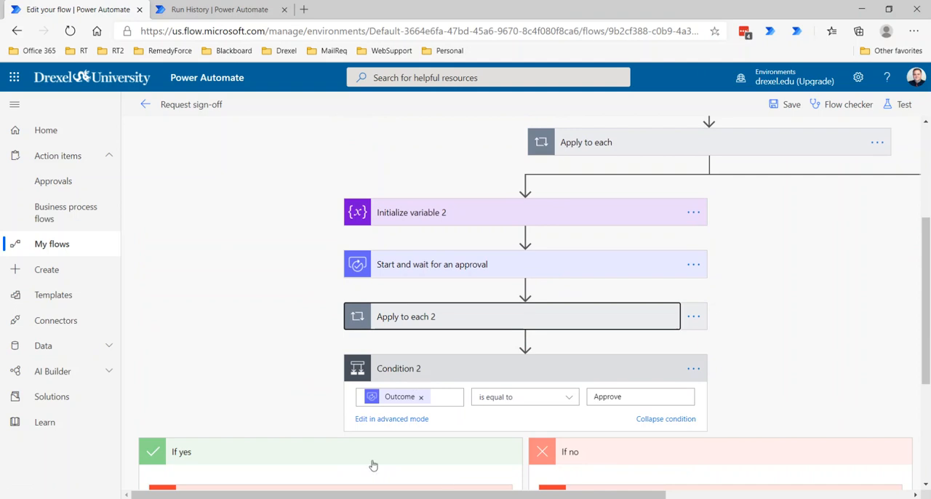
left_click(481, 378)
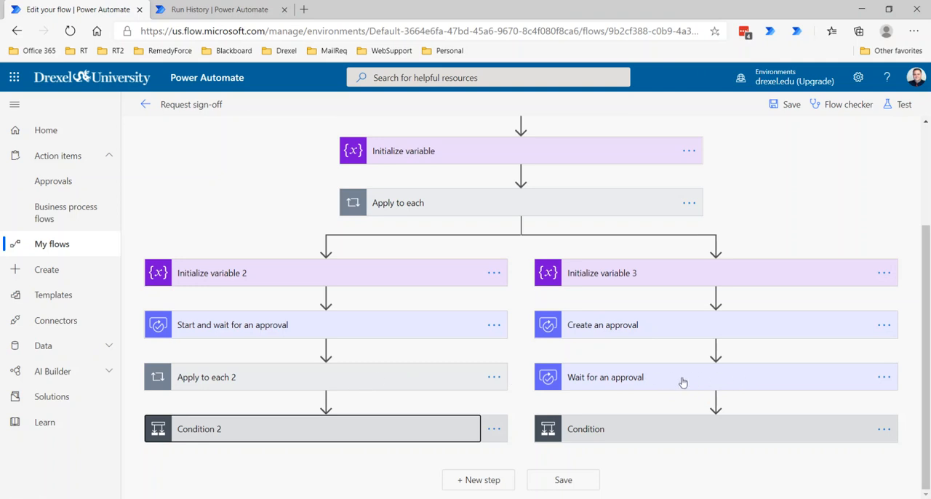
left_click(722, 388)
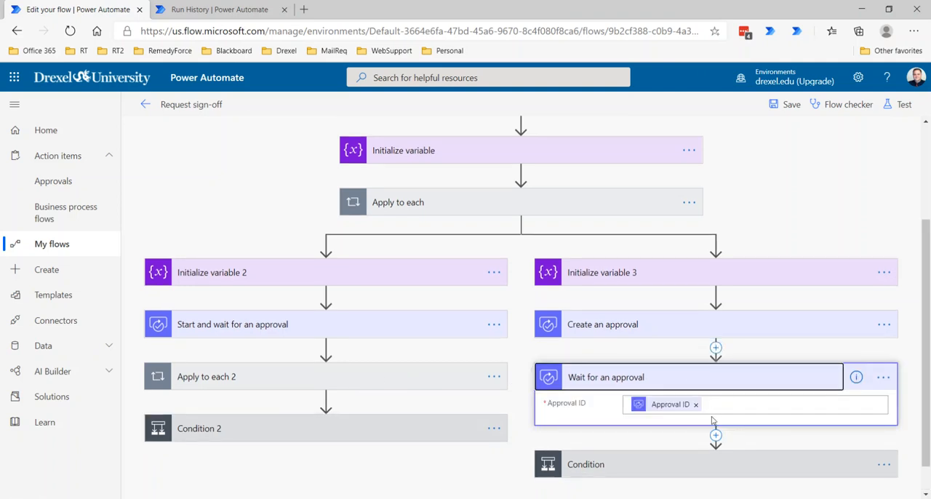
left_click(690, 378)
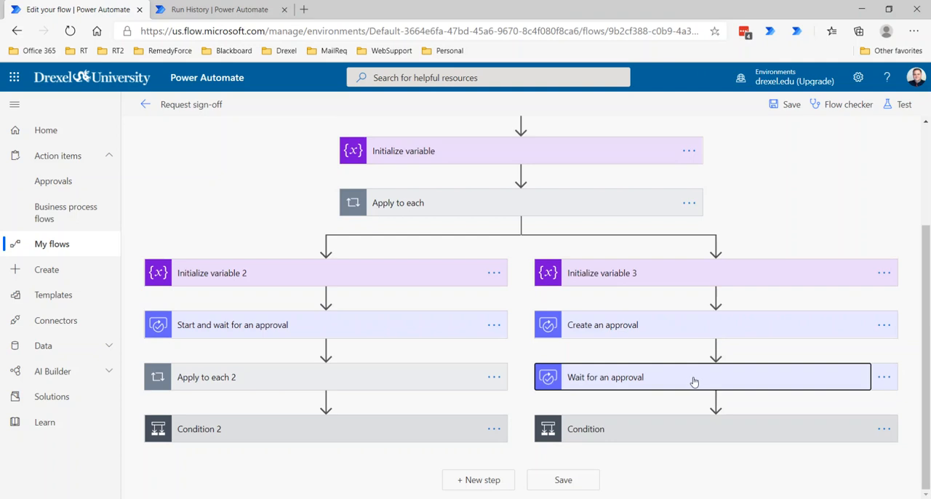
Step: Insert an Append to string variable action between Wait for an approval and Condition
left_click(714, 402)
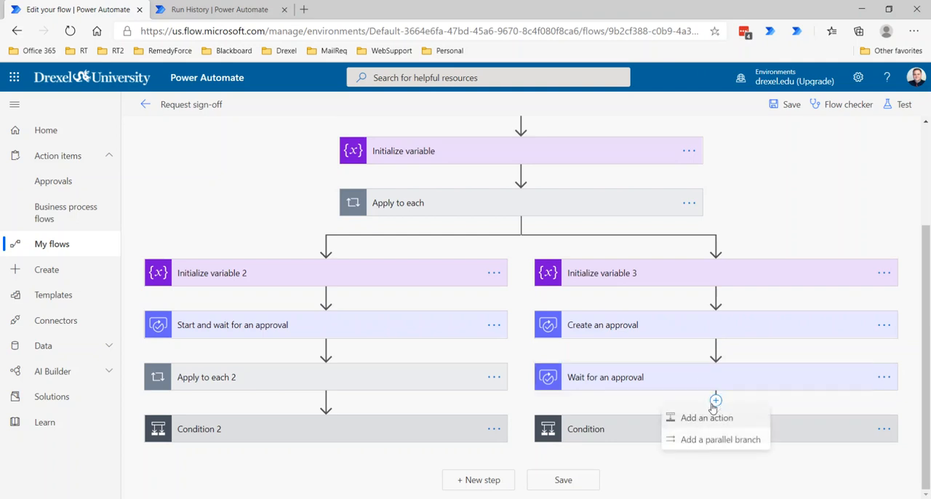
left_click(706, 417)
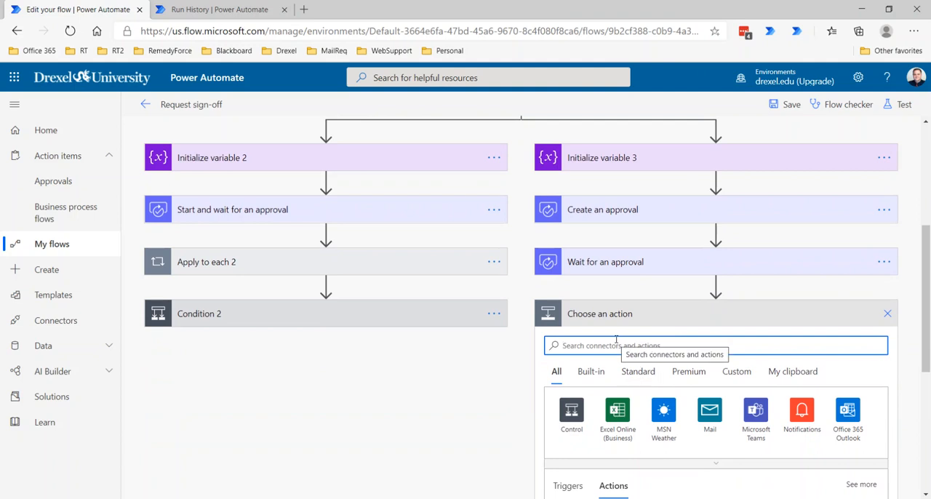
type("append")
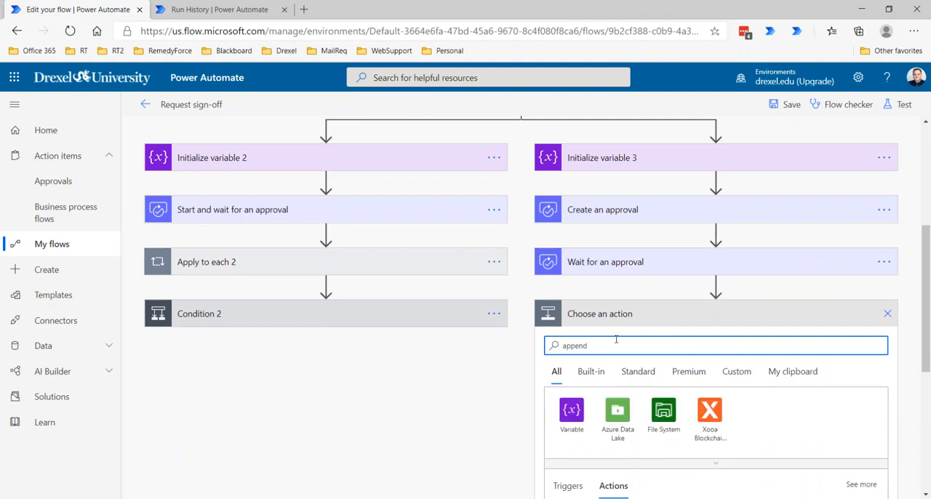
scroll(775, 405, "down", 3)
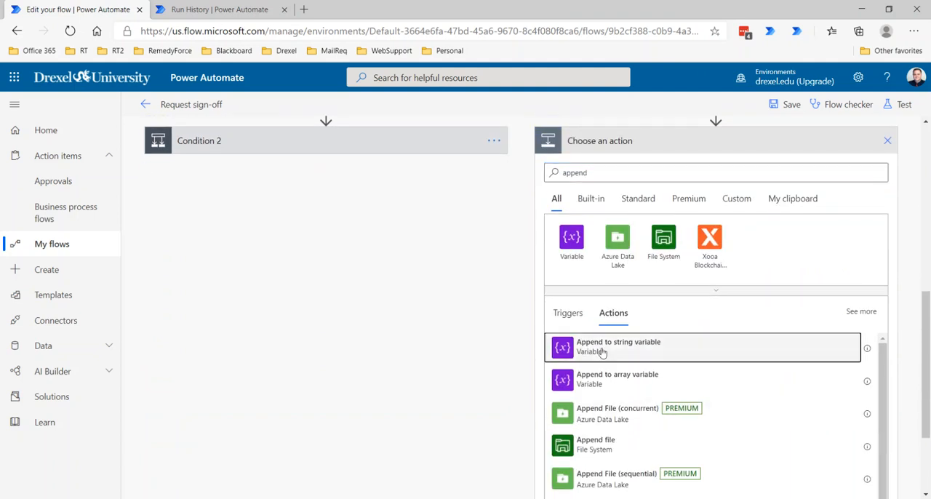
left_click(603, 292)
Step: Set Append to string variable 2 to append the Wait for an approval Responses Comments to varComments3
left_click(706, 352)
left_click(689, 389)
left_click(686, 373)
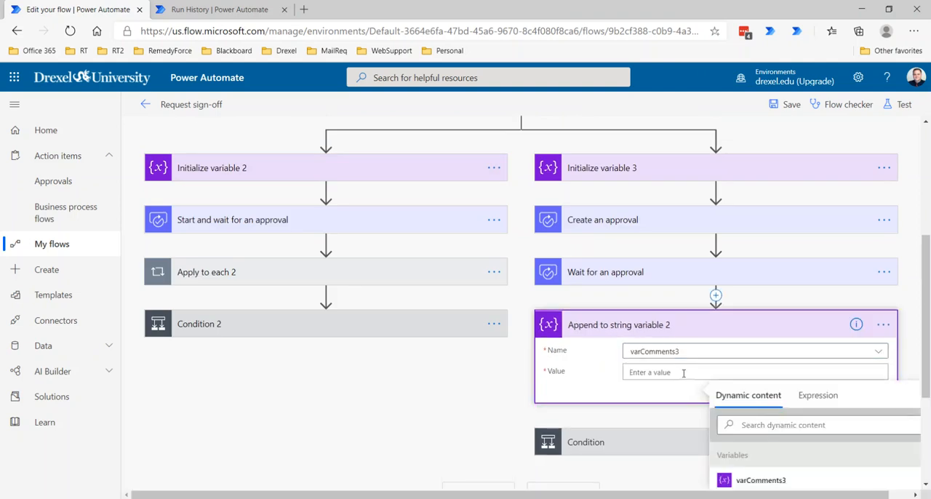
scroll(766, 341, "down", 3)
scroll(770, 364, "down", 5)
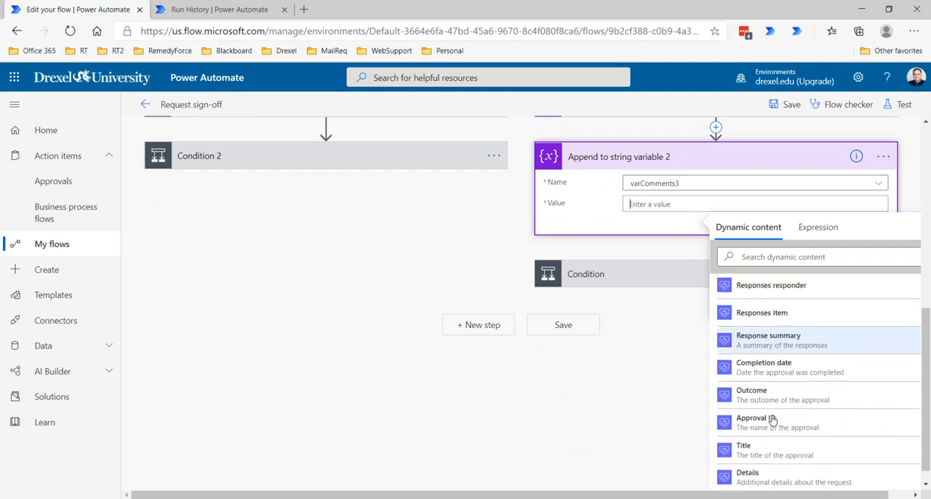
scroll(770, 415, "down", 10)
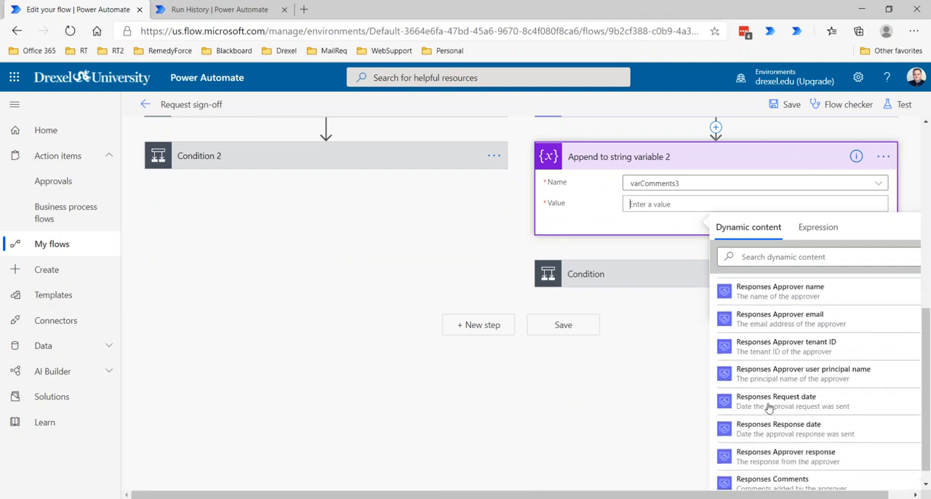
left_click(771, 413)
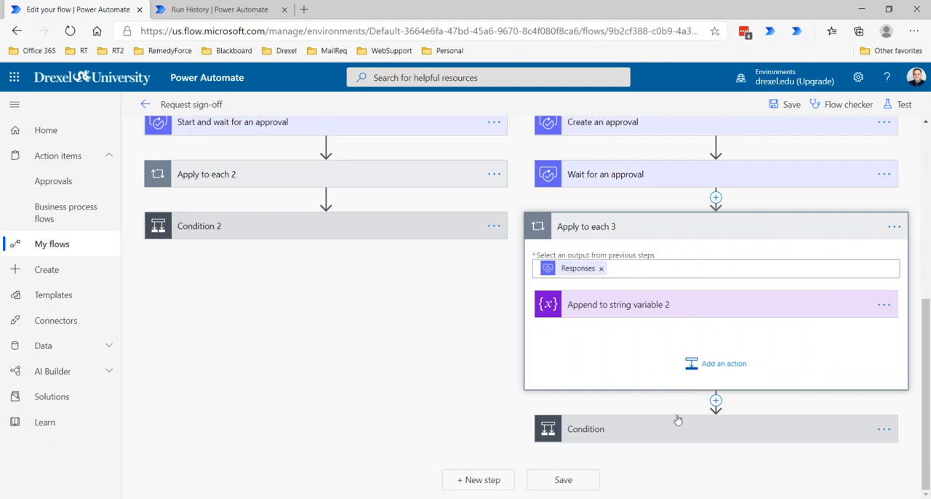
Step: Check the settings of Append to string variable 2, Wait for an approval and Create an approval
left_click(637, 309)
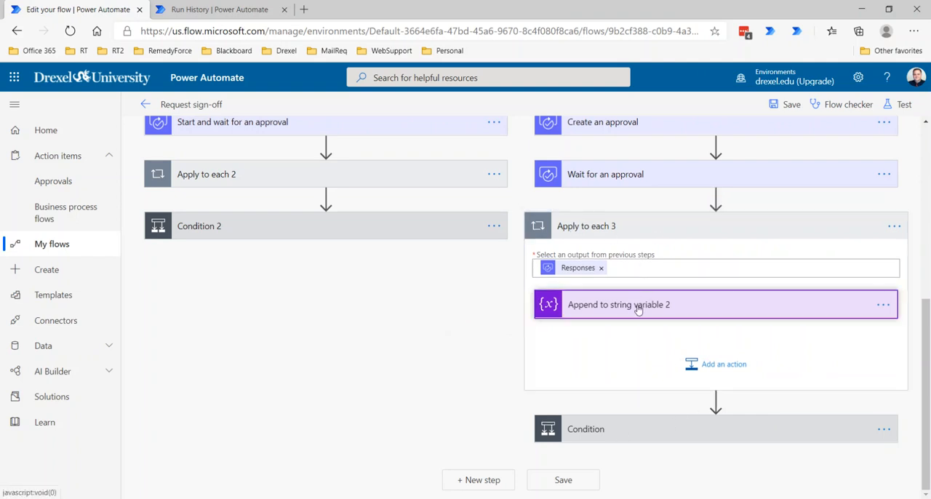
left_click(683, 178)
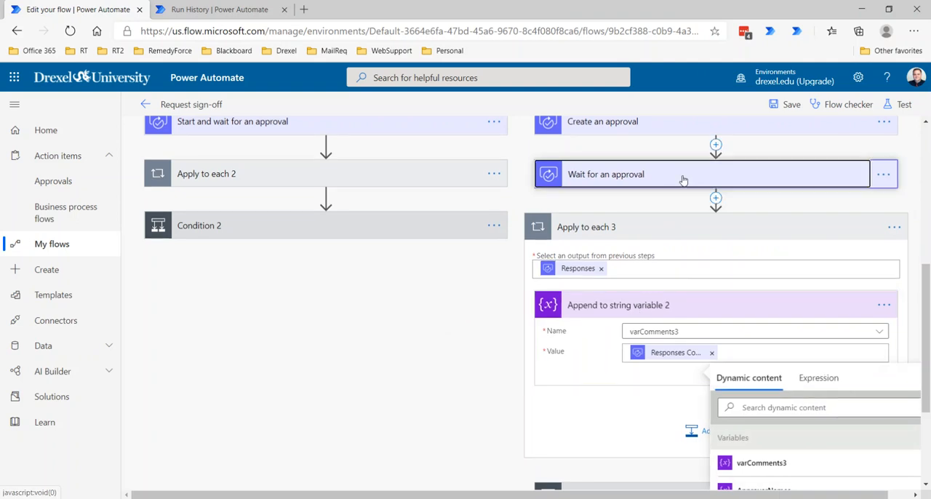
left_click(675, 129)
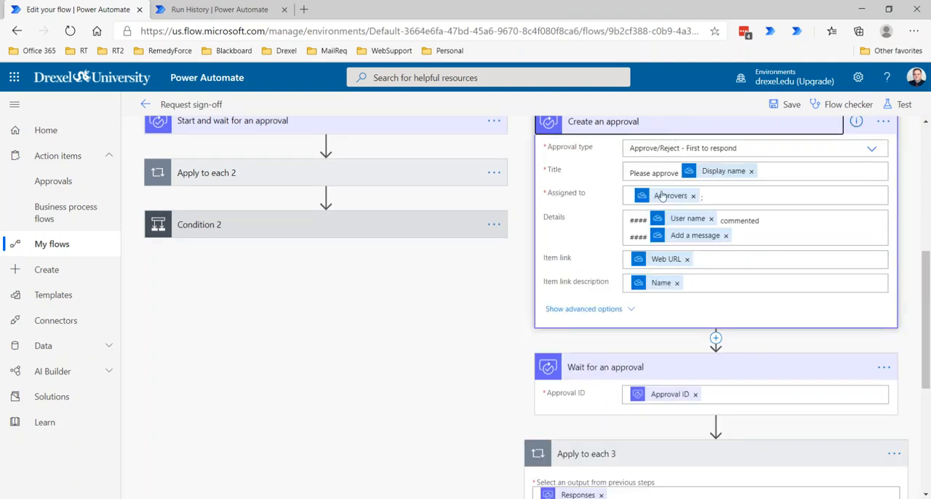
scroll(663, 400, "down", 2)
scroll(661, 400, "down", 2)
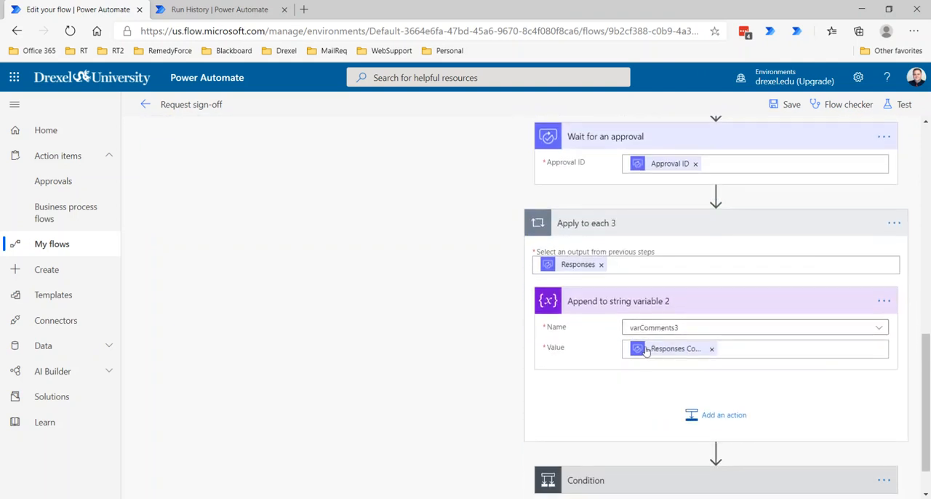
left_click(726, 349)
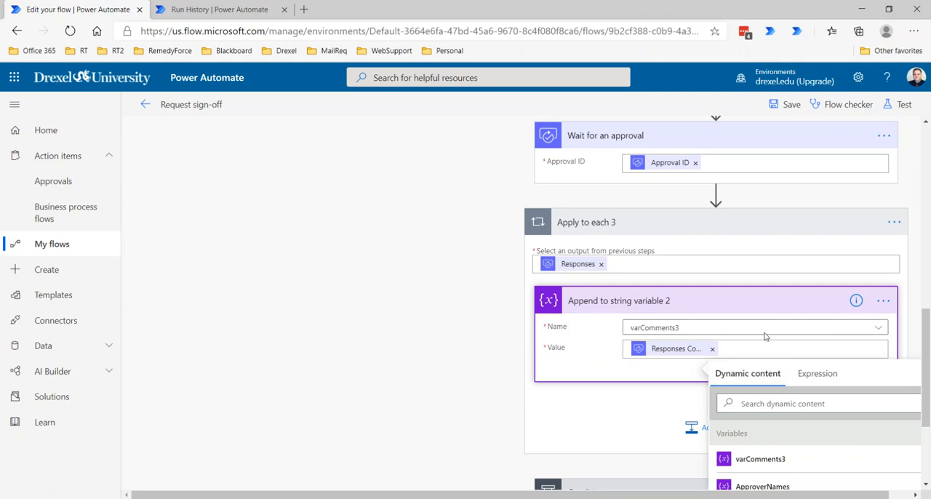
Step: Expand Condition with its criteria and open Send me an email notification in the If yes branch
scroll(773, 360, "down", 3)
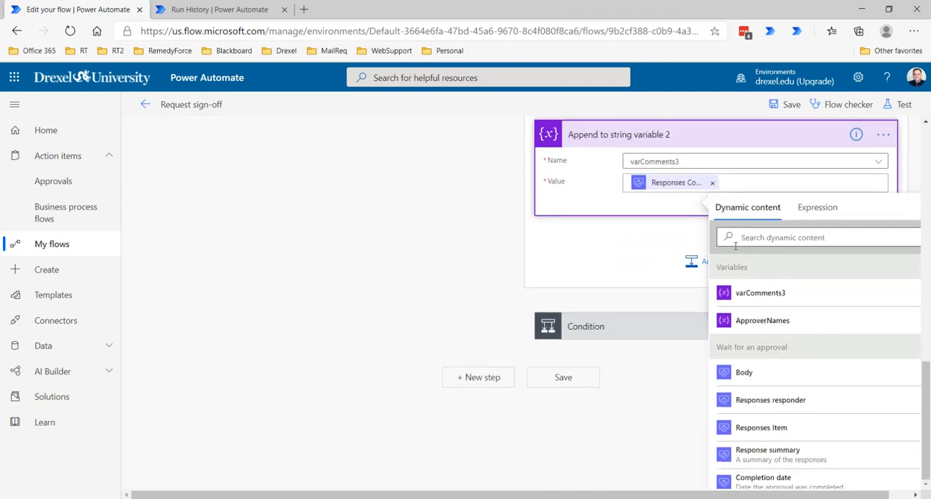
left_click(660, 332)
left_click(633, 428)
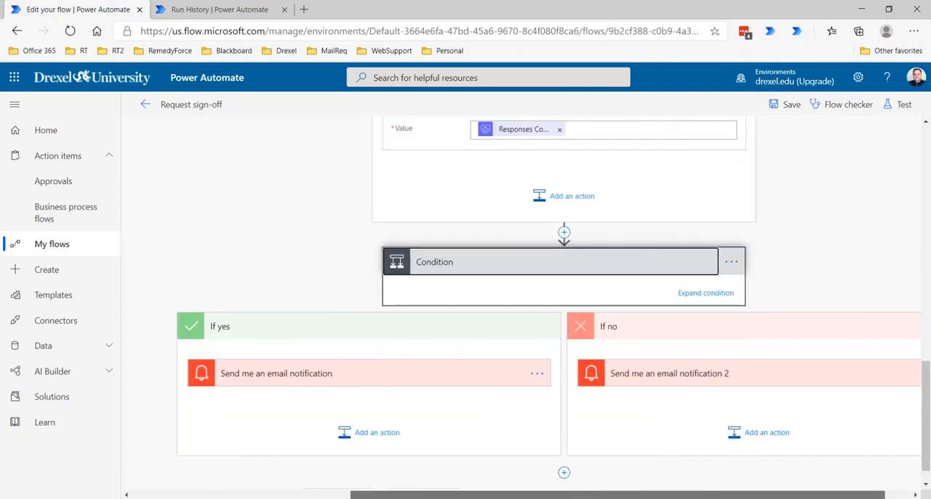
left_click(735, 293)
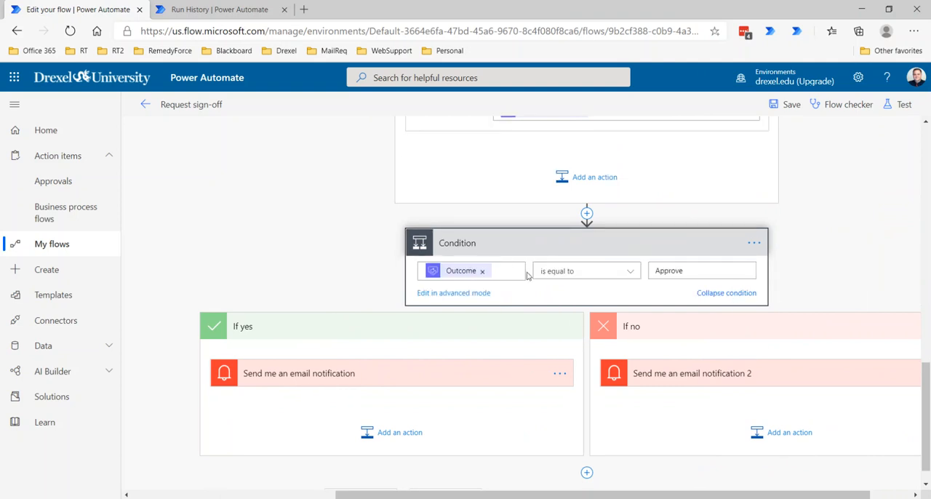
left_click(384, 373)
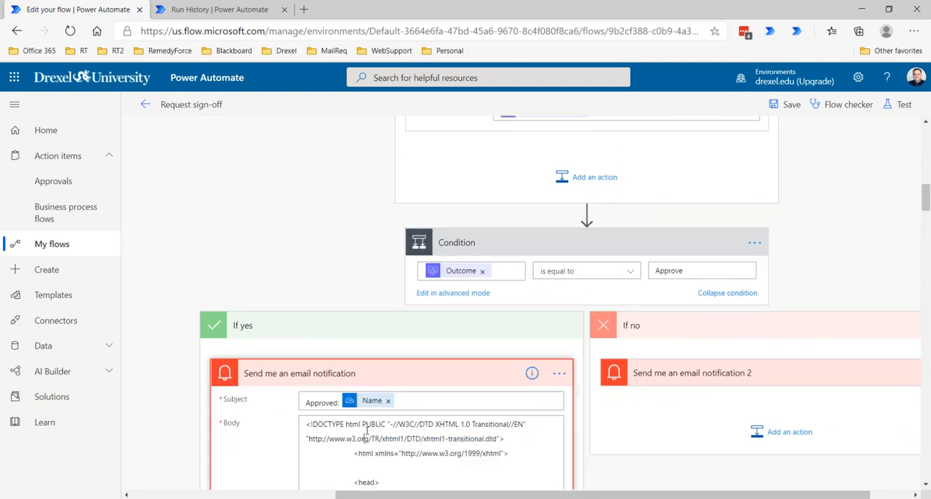
Step: Replace the entire HTML body of Send me an email notification with the varComments3 variable
left_click(365, 427)
key("ctrl+a")
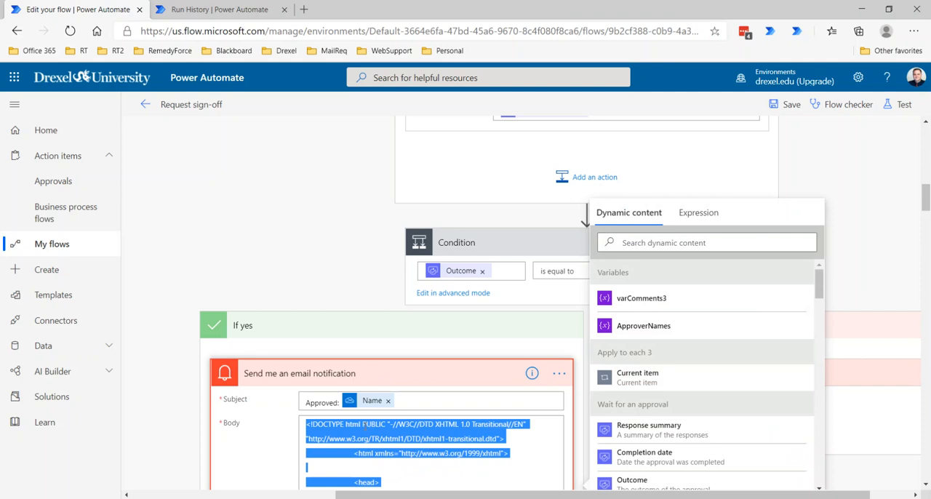
key("Delete")
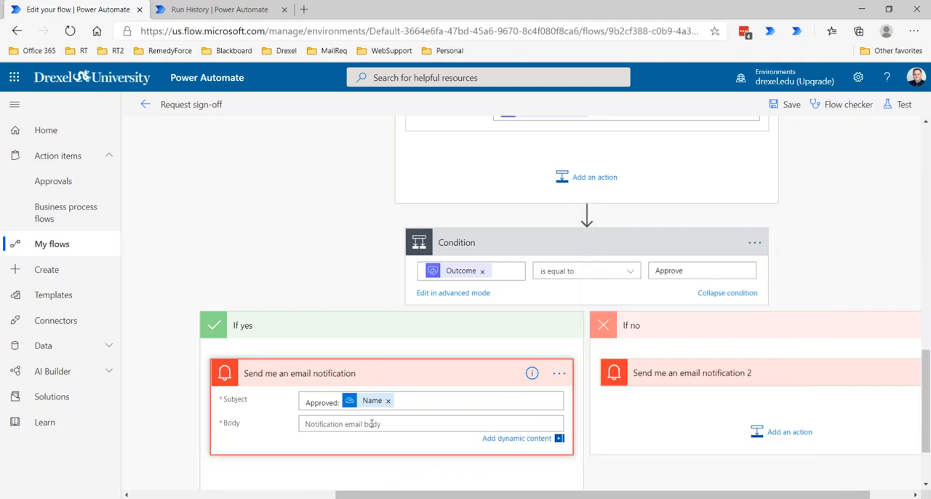
scroll(571, 384, "down", 2)
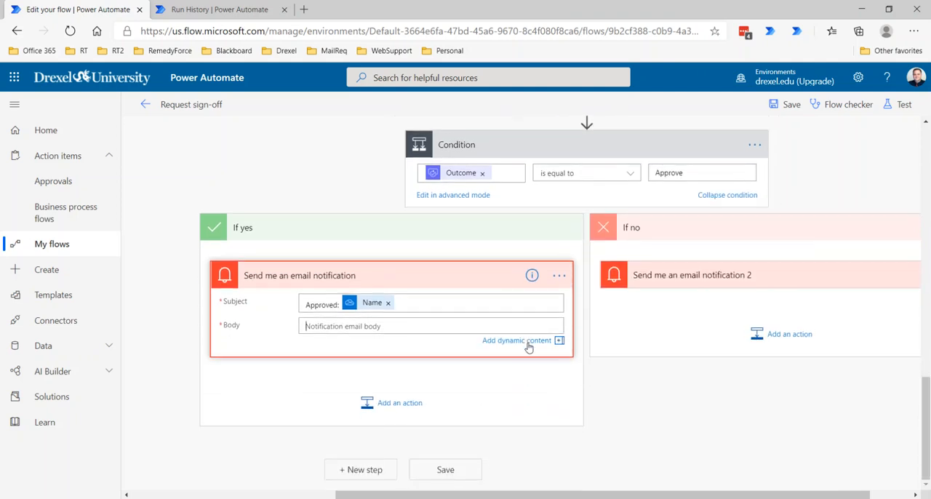
left_click(554, 344)
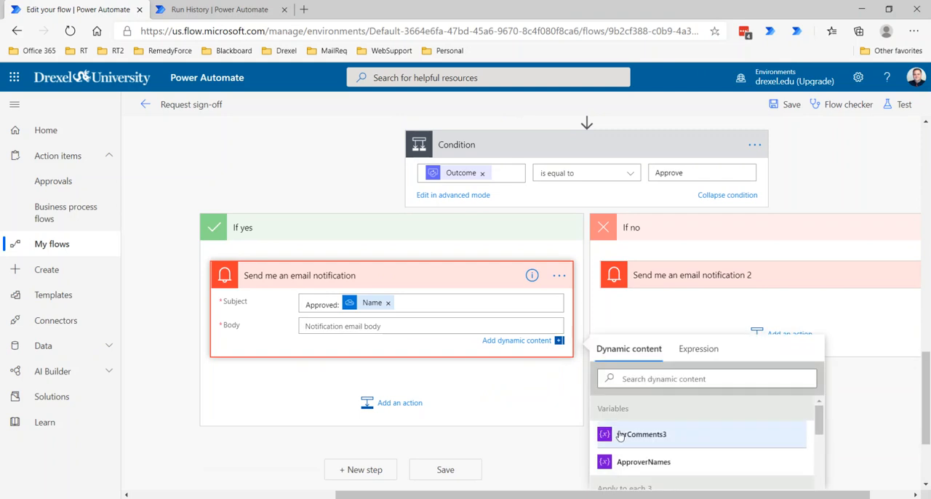
left_click(654, 437)
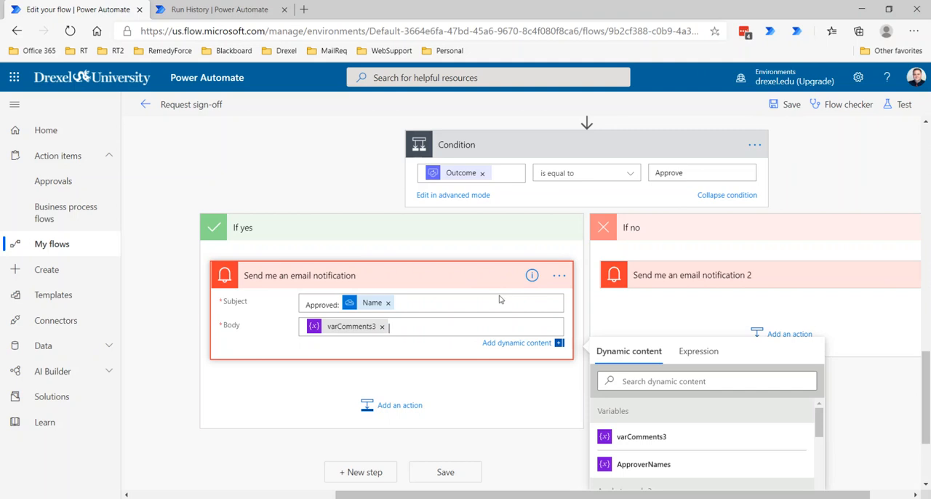
Step: Add a second Send me an email notification action beneath the existing one in Condition's If yes branch
scroll(499, 298, "up", 3)
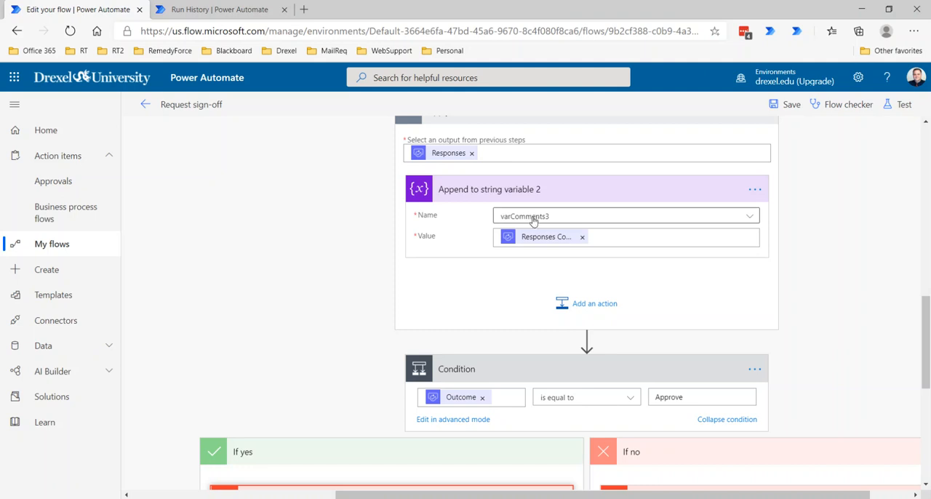
scroll(461, 259, "down", 4)
scroll(466, 258, "down", 1)
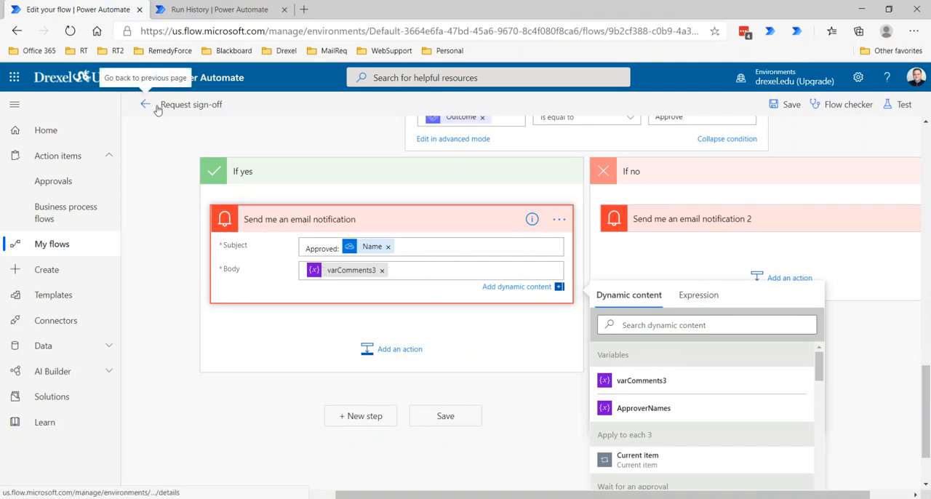
scroll(524, 283, "up", 2)
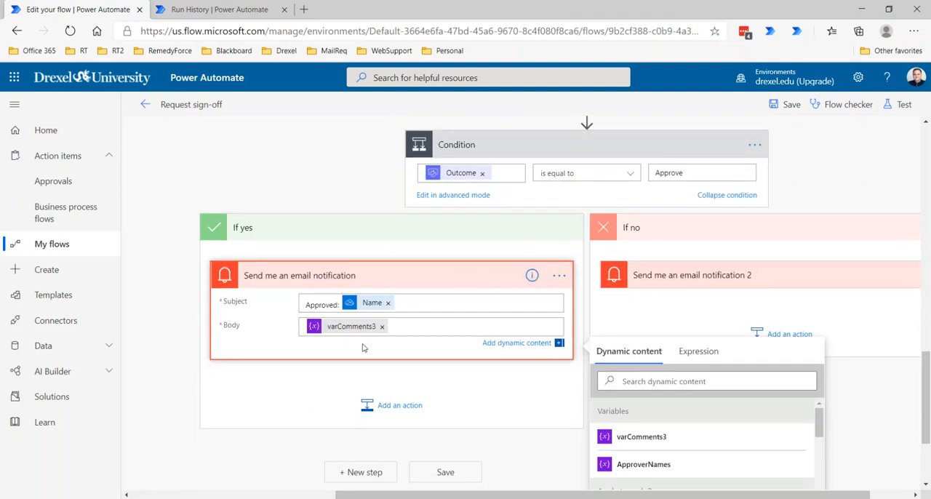
left_click(399, 405)
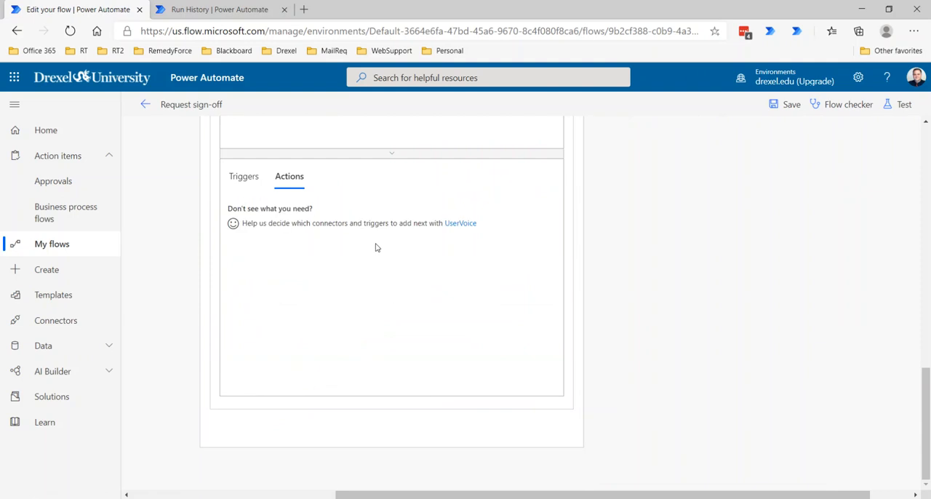
left_click(478, 374)
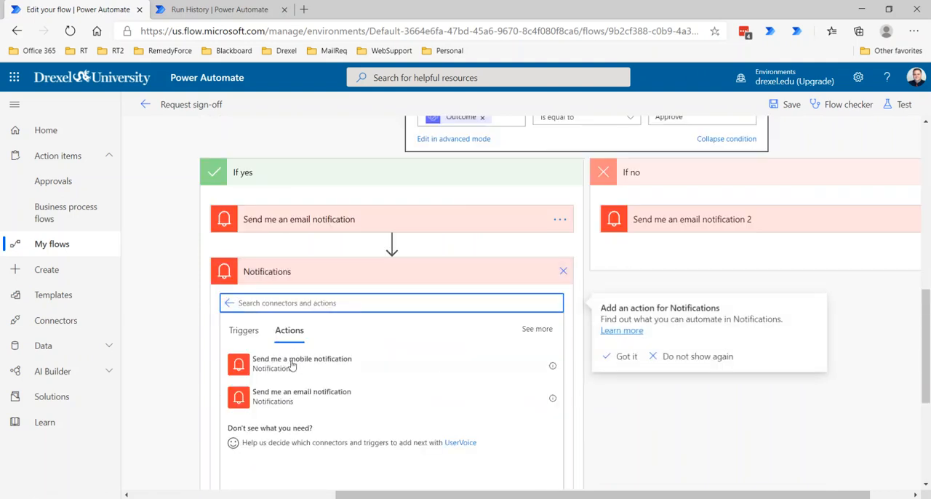
left_click(263, 396)
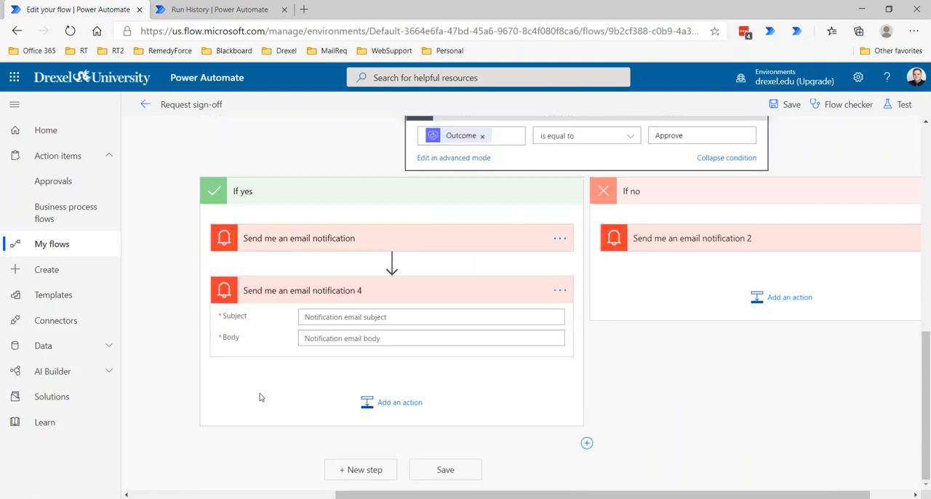
Step: Set the subject of Send me an email notification 4 to Approved and its body to the Wait for an approval Responses Comments
left_click(346, 318)
type("Approved")
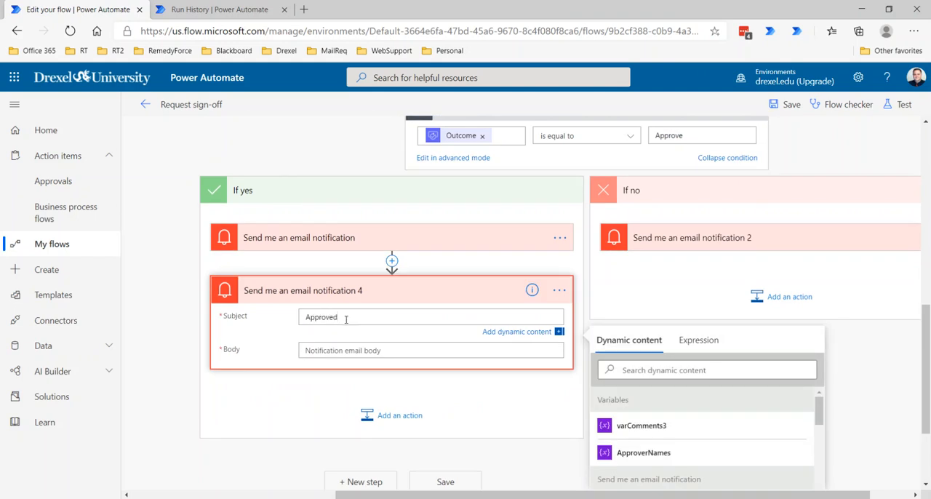
left_click(343, 349)
left_click(343, 341)
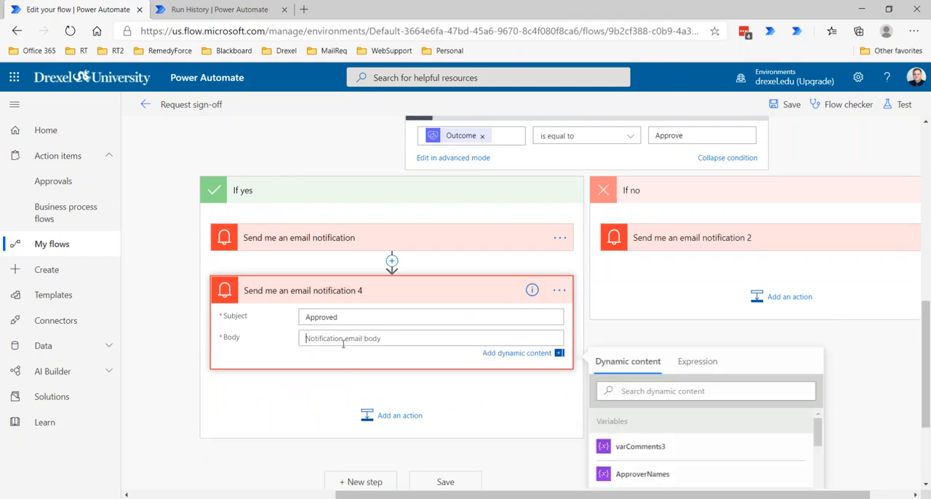
scroll(691, 357, "down", 5)
scroll(706, 379, "down", 3)
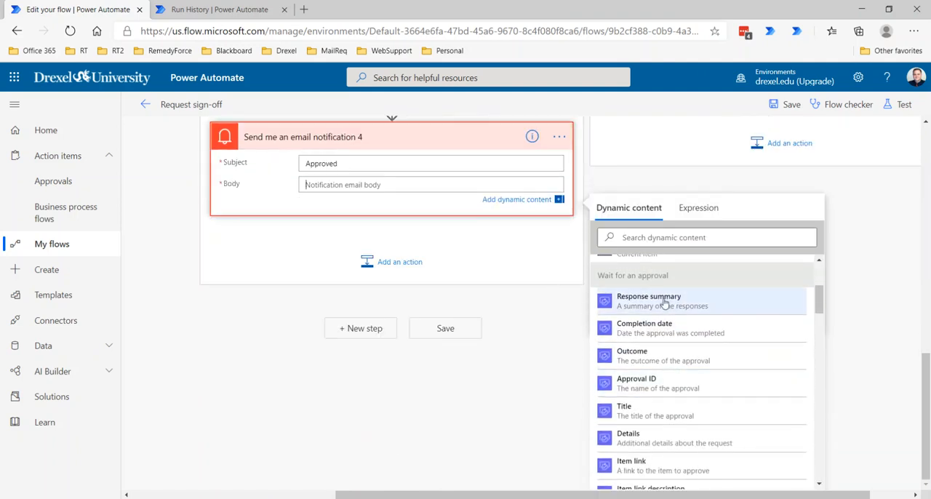
scroll(641, 382, "down", 5)
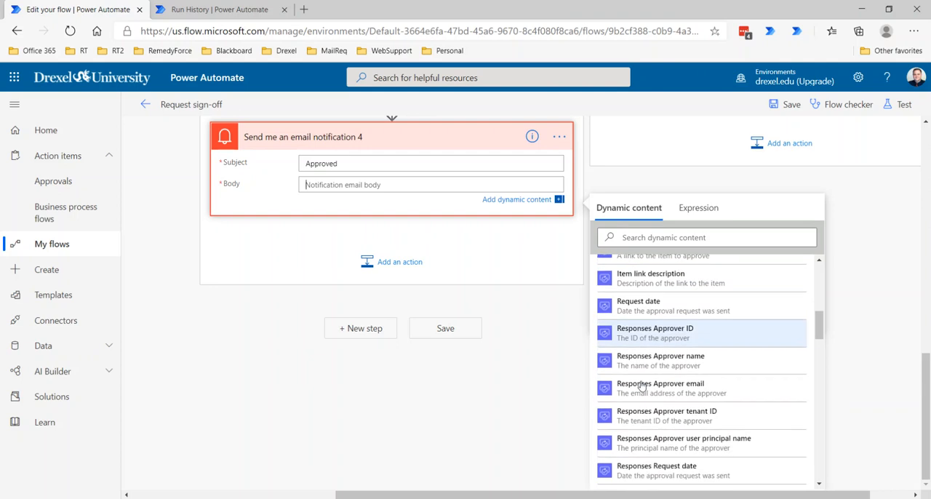
scroll(640, 385, "down", 3)
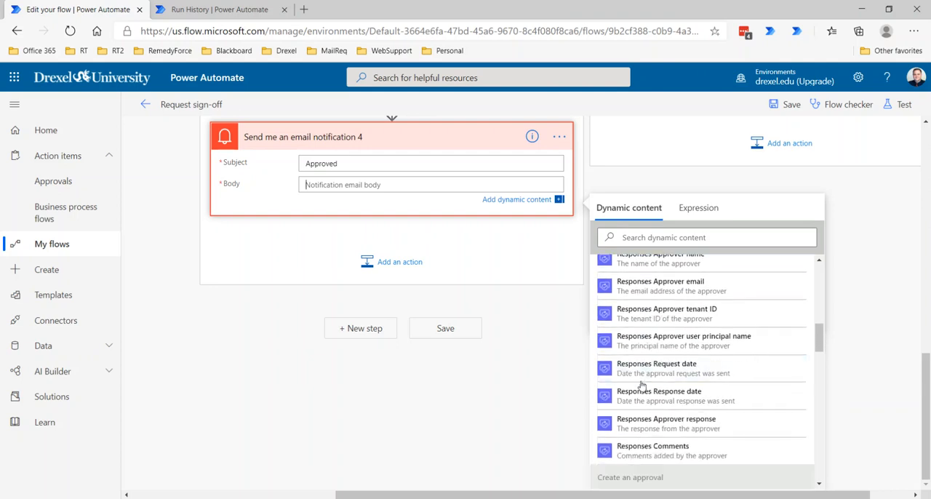
left_click(660, 455)
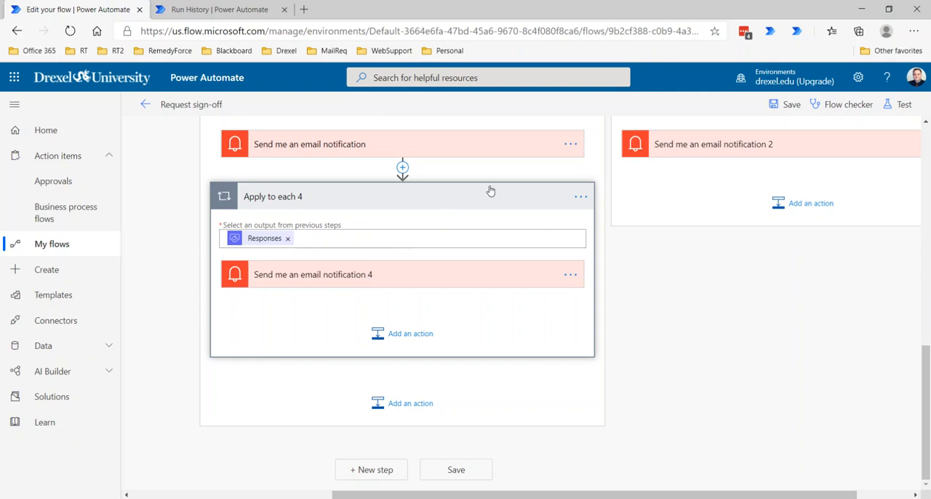
scroll(492, 216, "up", 10)
scroll(485, 236, "up", 1)
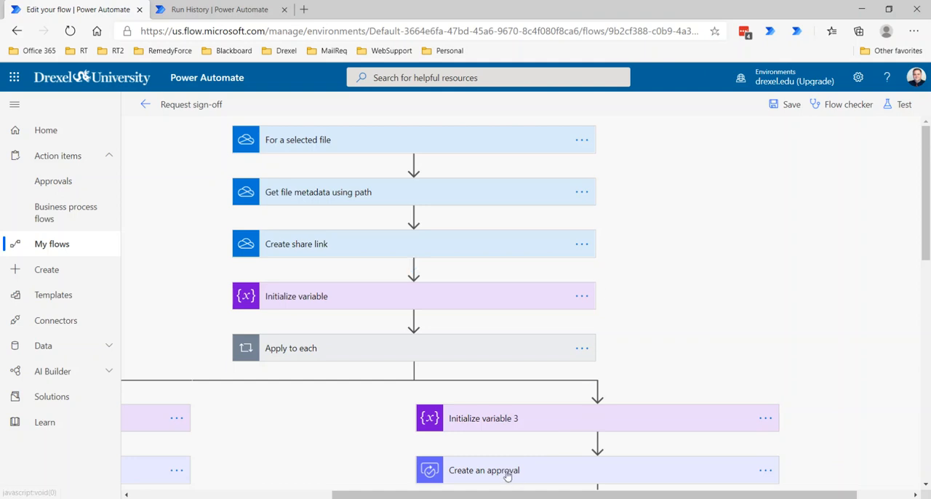
scroll(522, 473, "down", 3)
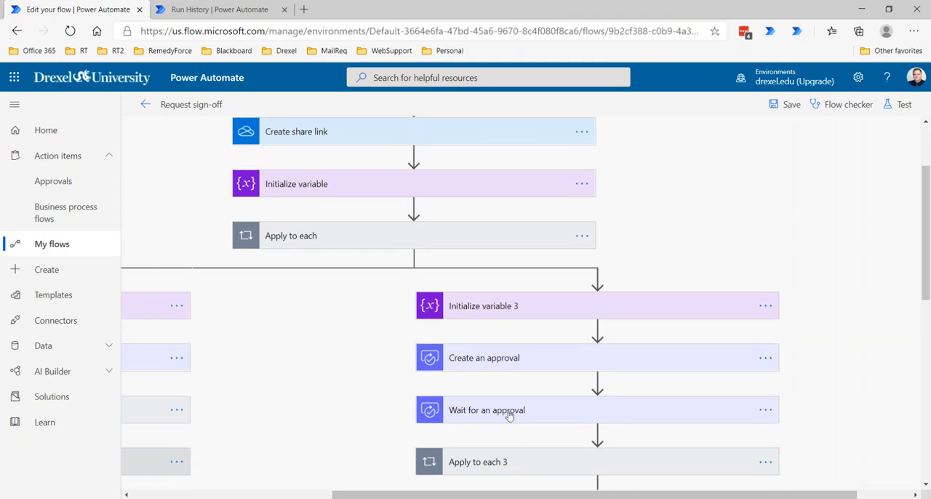
left_click_drag(352, 495, 329, 495)
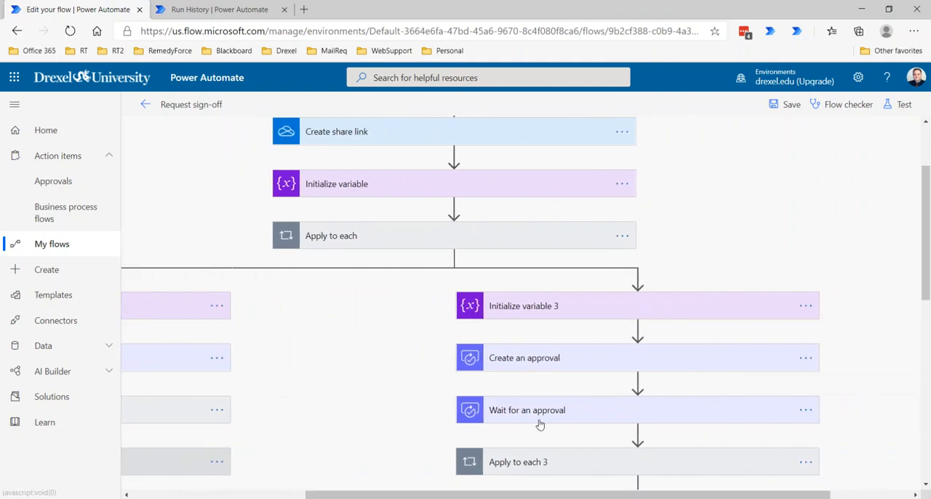